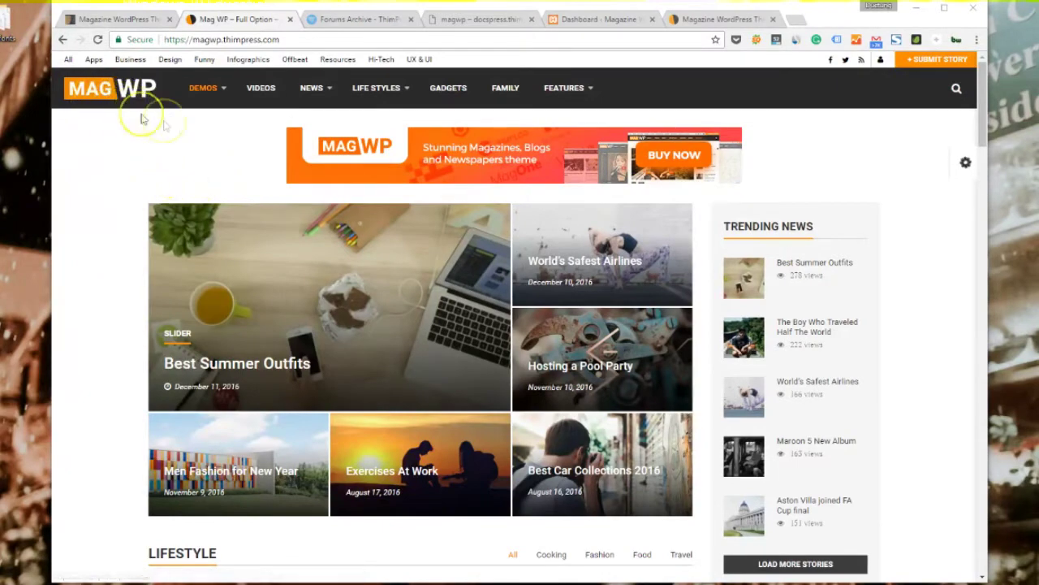
Scroll through the MagWP demo homepage and open the gear panel of available demos.
{"action": "scroll", "coordinate": [405, 174], "scroll_direction": "down", "scroll_amount": 2}
{"action": "scroll", "coordinate": [877, 276], "scroll_direction": "down", "scroll_amount": 5}
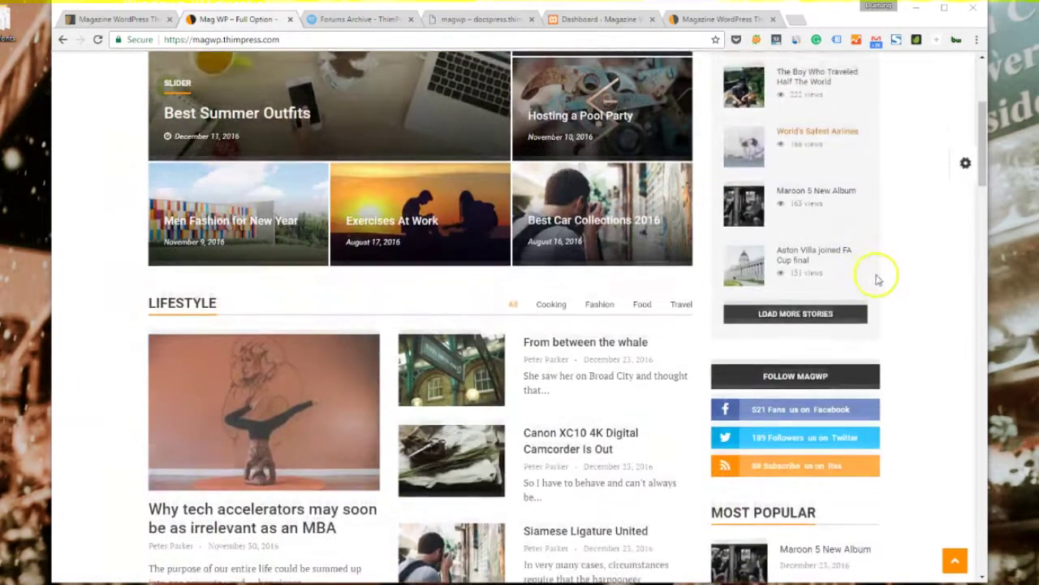
{"action": "scroll", "coordinate": [877, 281], "scroll_direction": "down", "scroll_amount": 5}
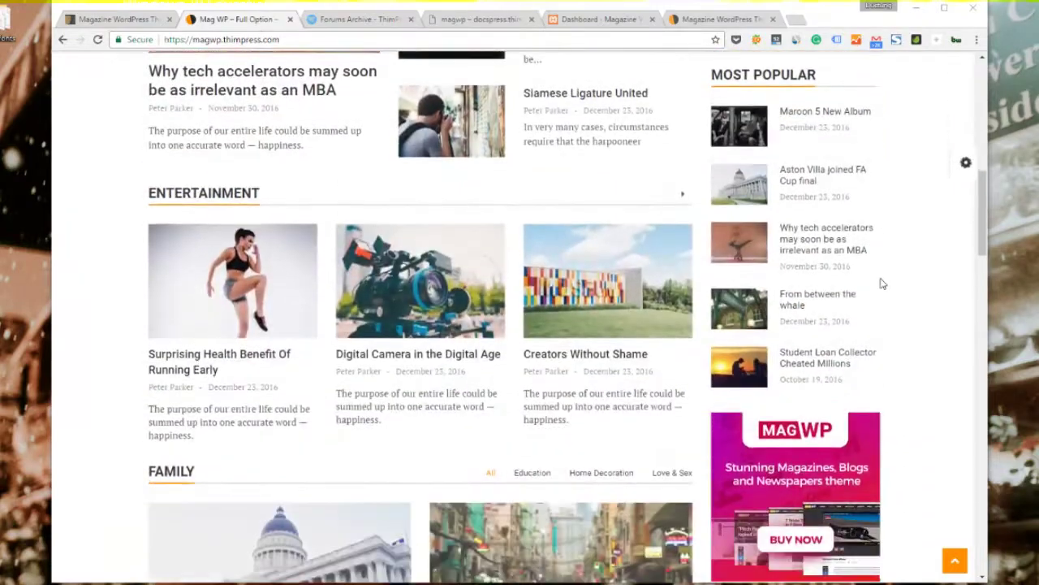
{"action": "scroll", "coordinate": [883, 283], "scroll_direction": "down", "scroll_amount": 5}
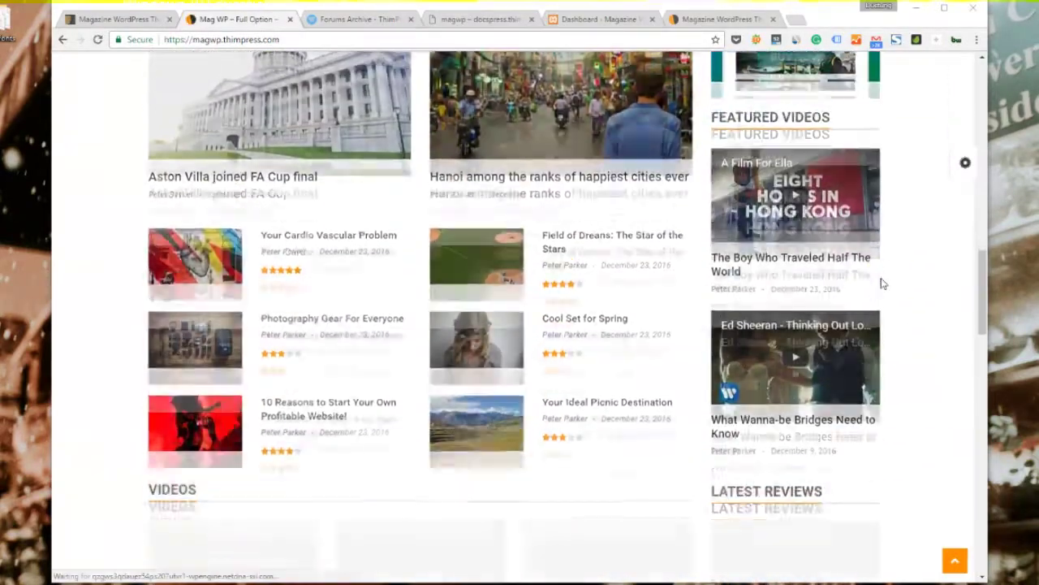
{"action": "scroll", "coordinate": [912, 300], "scroll_direction": "down", "scroll_amount": 5}
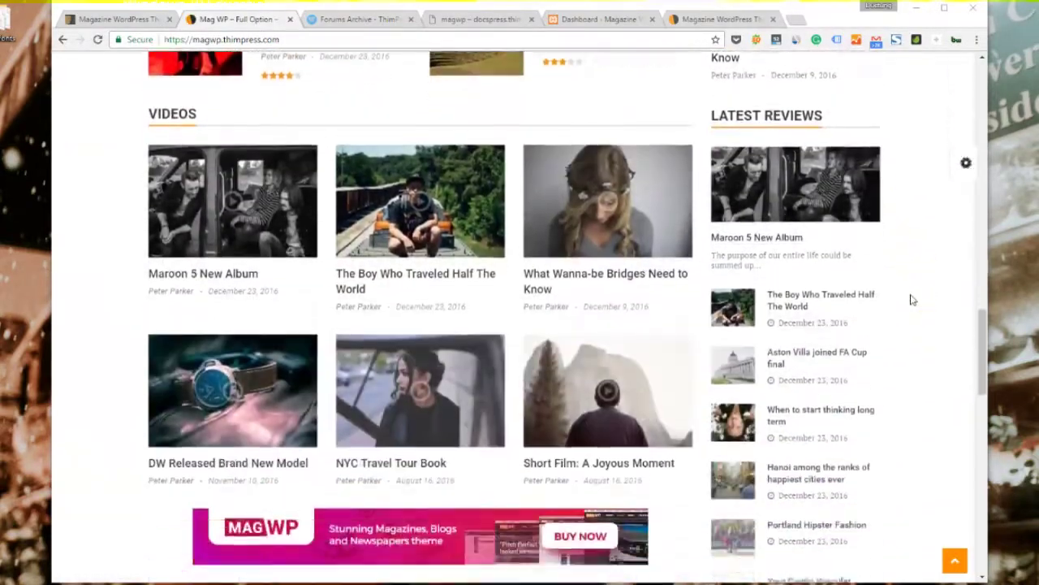
{"action": "scroll", "coordinate": [915, 284], "scroll_direction": "down", "scroll_amount": 2}
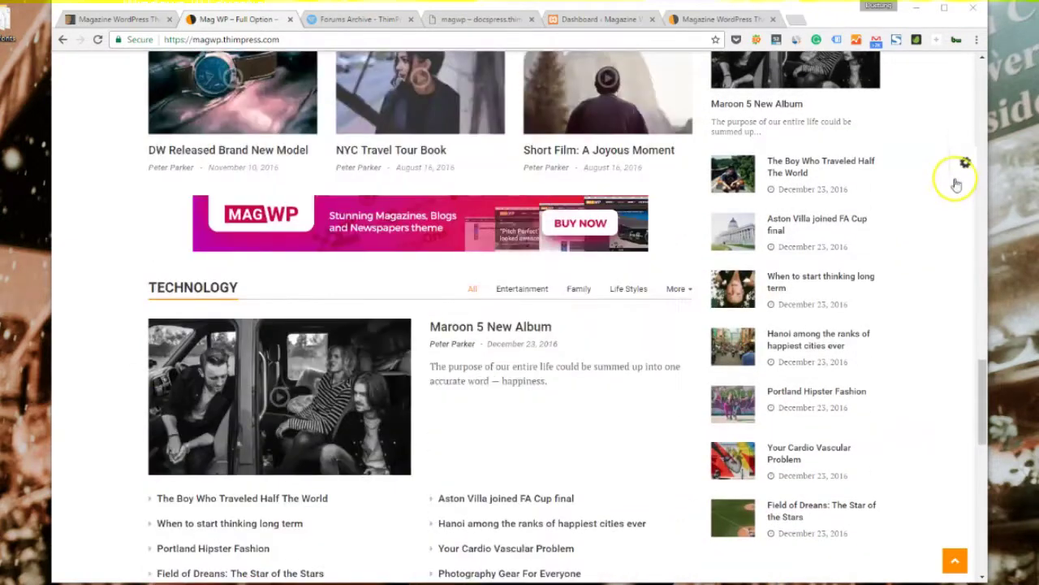
{"action": "left_click", "coordinate": [965, 163]}
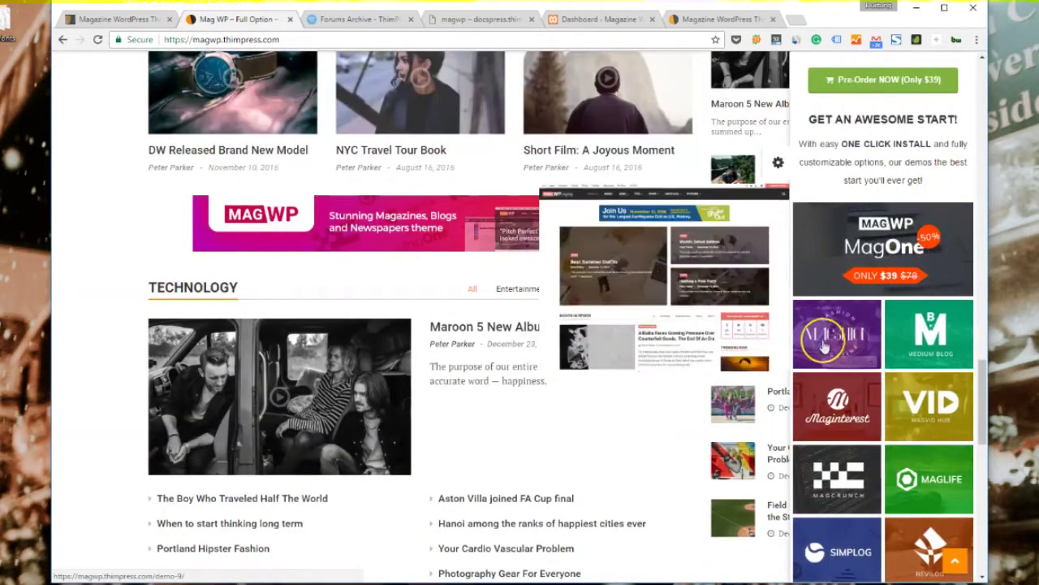
Preview the MagOne, Medium Blog, Maginterest and MagCrunch demo thumbnails, then go to the ThemeForest page.
{"action": "mouse_move", "coordinate": [932, 337]}
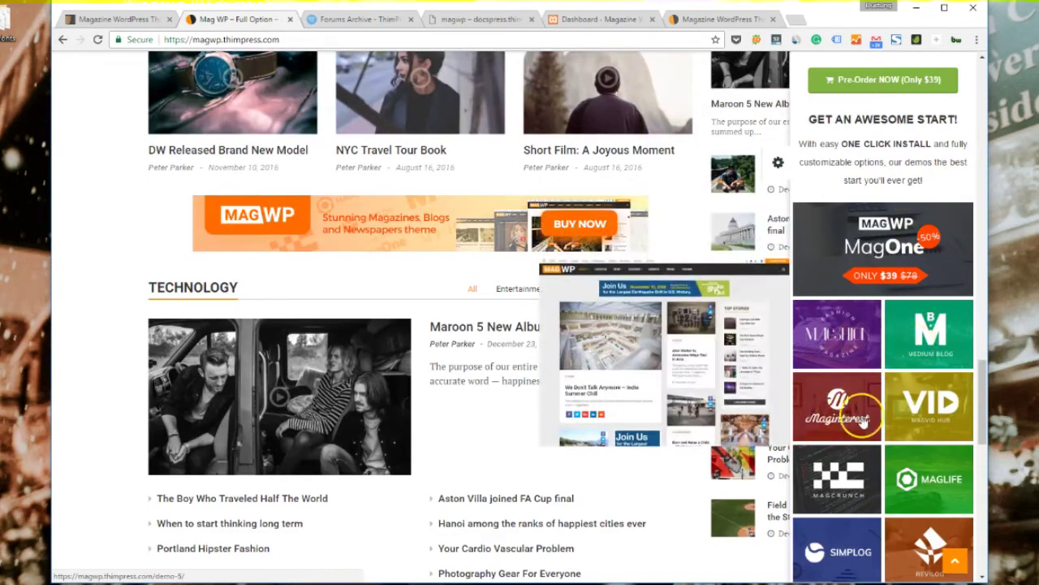
{"action": "mouse_move", "coordinate": [834, 475]}
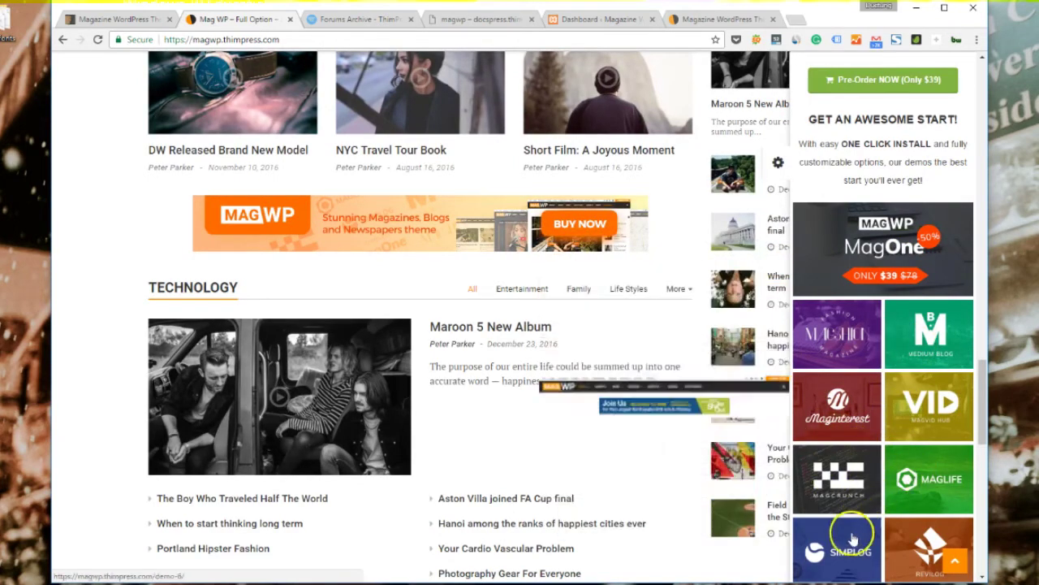
{"action": "mouse_move", "coordinate": [922, 542]}
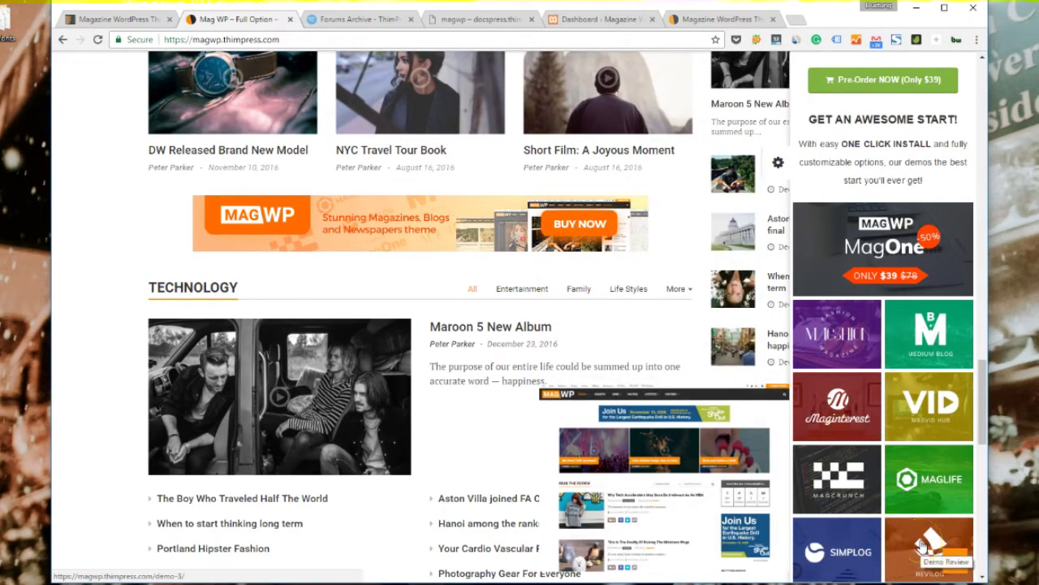
{"action": "left_click", "coordinate": [145, 24]}
Scroll through the Mag WP item description to review its demo list and pricing.
{"action": "scroll", "coordinate": [216, 271], "scroll_direction": "down", "scroll_amount": 6}
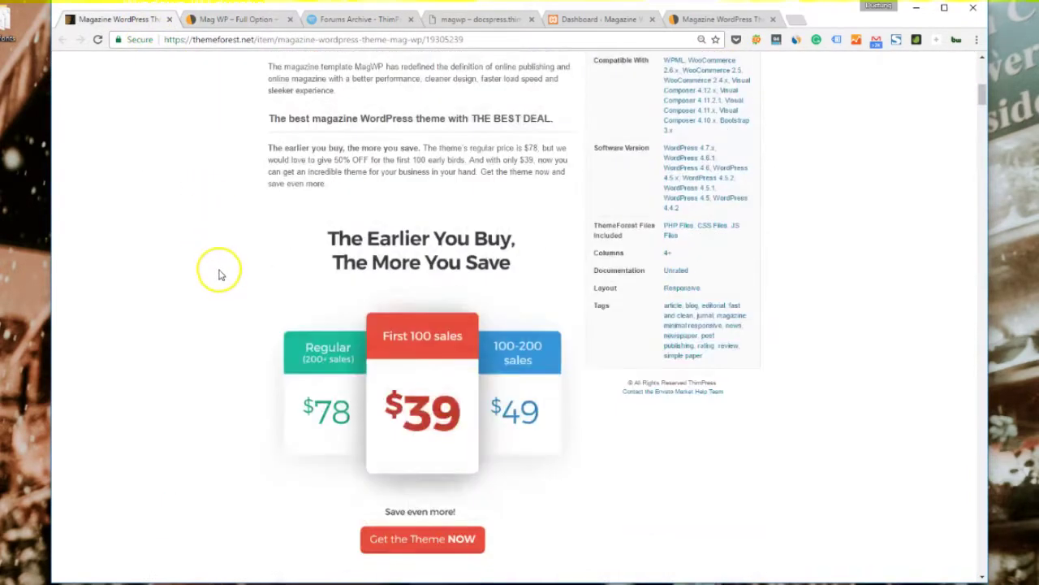
{"action": "scroll", "coordinate": [218, 274], "scroll_direction": "down", "scroll_amount": 10}
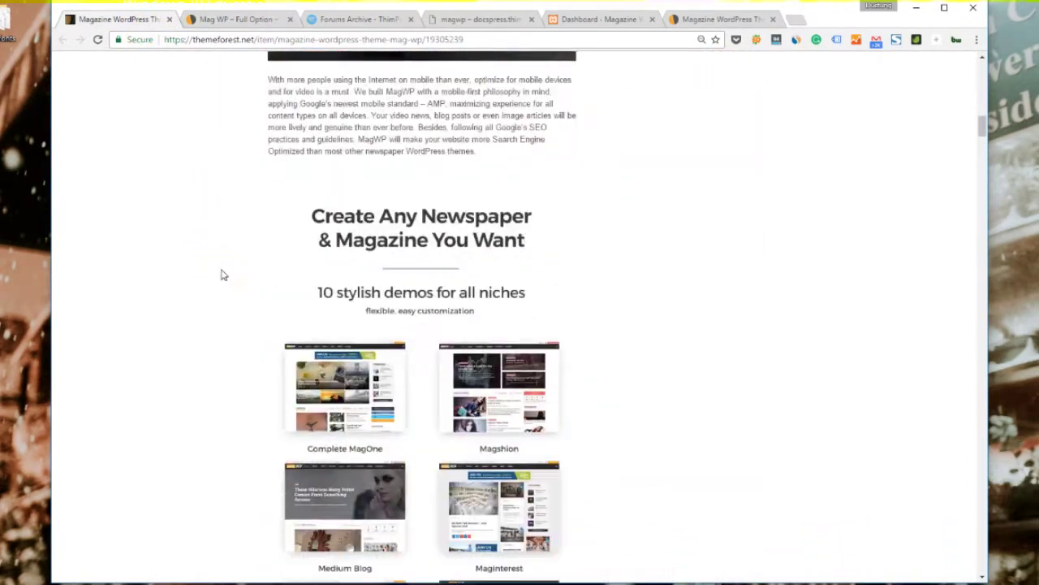
{"action": "scroll", "coordinate": [221, 274], "scroll_direction": "down", "scroll_amount": 2}
{"action": "scroll", "coordinate": [262, 285], "scroll_direction": "down", "scroll_amount": 2}
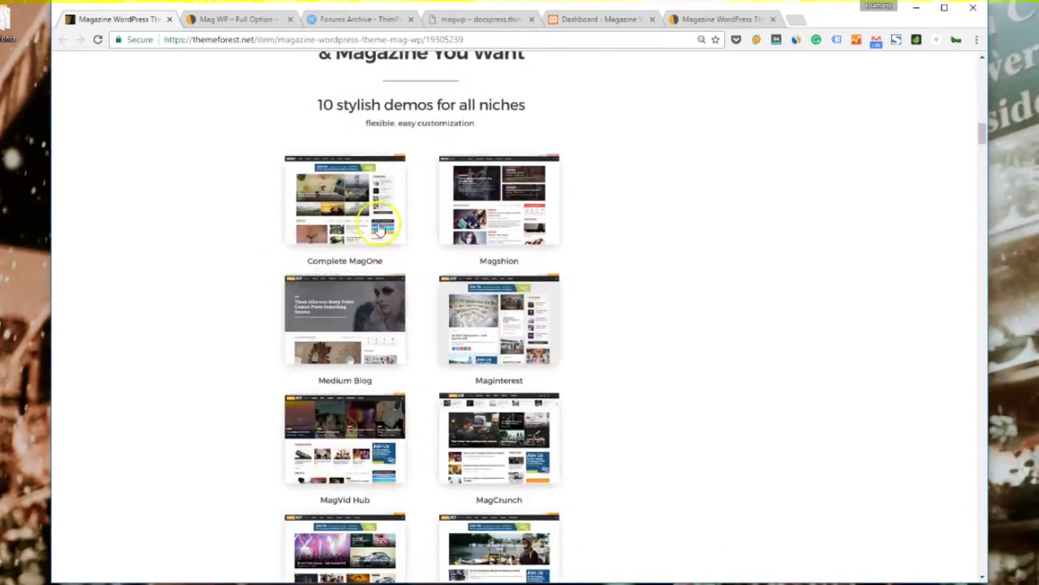
{"action": "scroll", "coordinate": [487, 323], "scroll_direction": "down", "scroll_amount": 2}
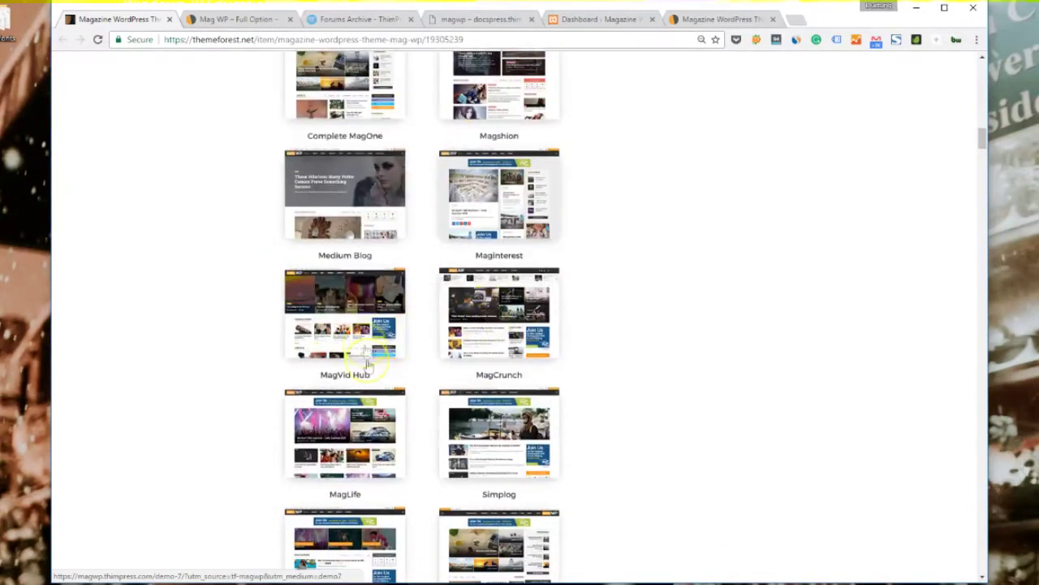
{"action": "scroll", "coordinate": [367, 366], "scroll_direction": "down", "scroll_amount": 6}
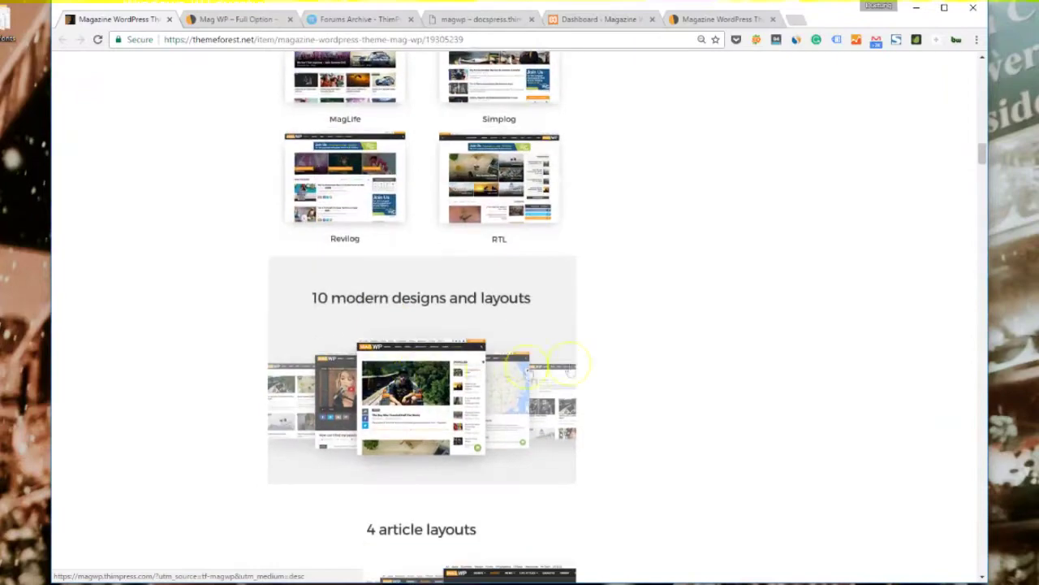
{"action": "scroll", "coordinate": [657, 318], "scroll_direction": "up", "scroll_amount": 20}
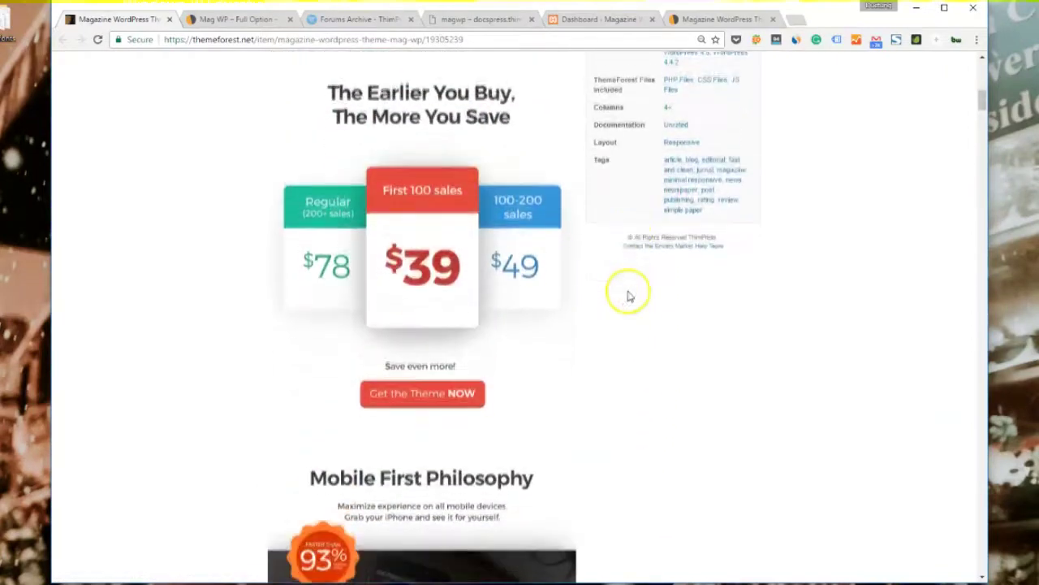
{"action": "scroll", "coordinate": [627, 296], "scroll_direction": "down", "scroll_amount": 5}
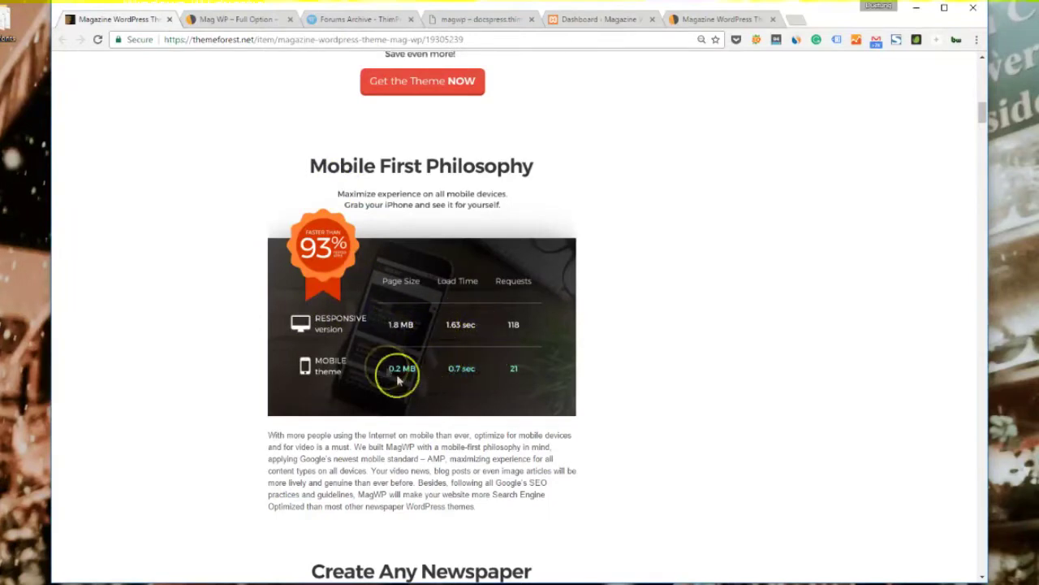
Continue down to the ad placement features, then go to the MagWP documentation.
{"action": "scroll", "coordinate": [644, 363], "scroll_direction": "down", "scroll_amount": 6}
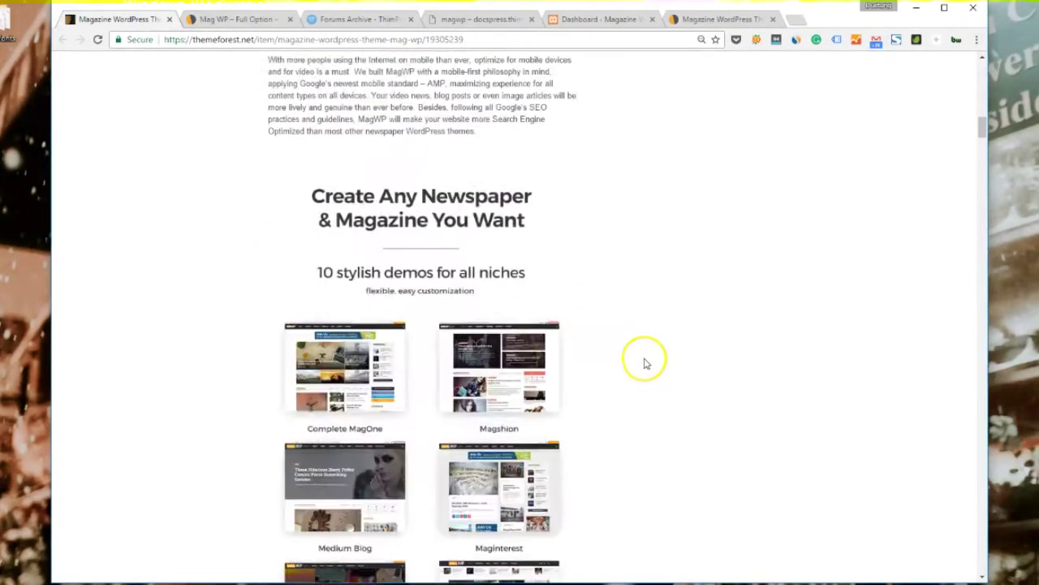
{"action": "left_click_drag", "start_coordinate": [980, 127], "coordinate": [984, 272]}
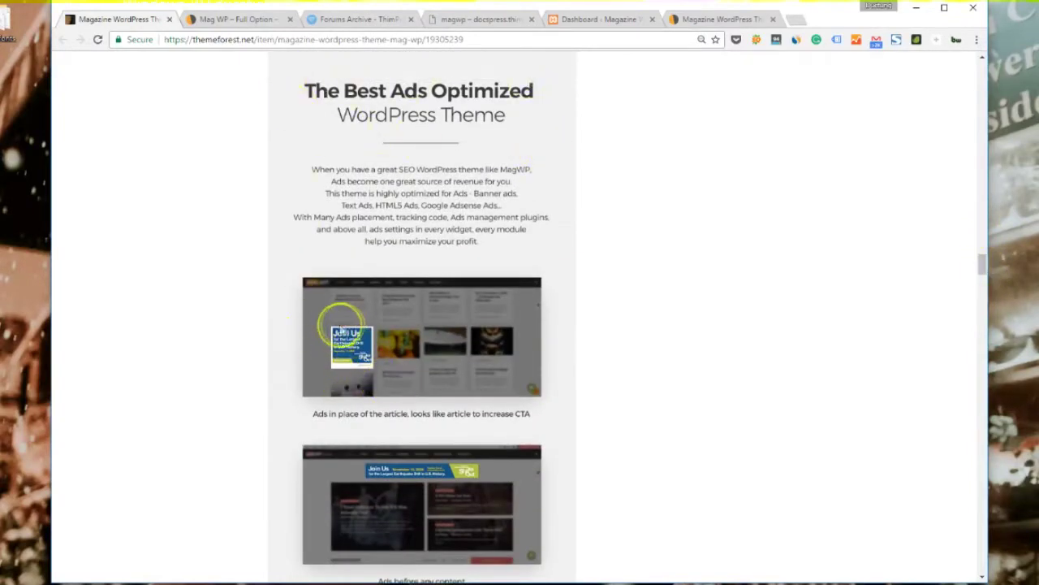
{"action": "scroll", "coordinate": [341, 323], "scroll_direction": "down", "scroll_amount": 2}
{"action": "scroll", "coordinate": [364, 299], "scroll_direction": "down", "scroll_amount": 2}
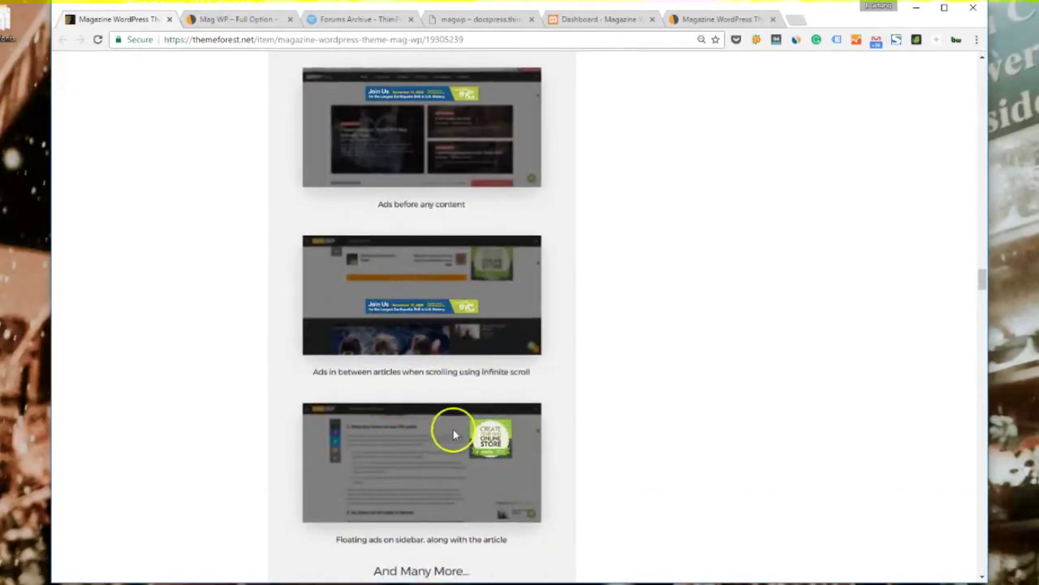
{"action": "scroll", "coordinate": [393, 436], "scroll_direction": "down", "scroll_amount": 2}
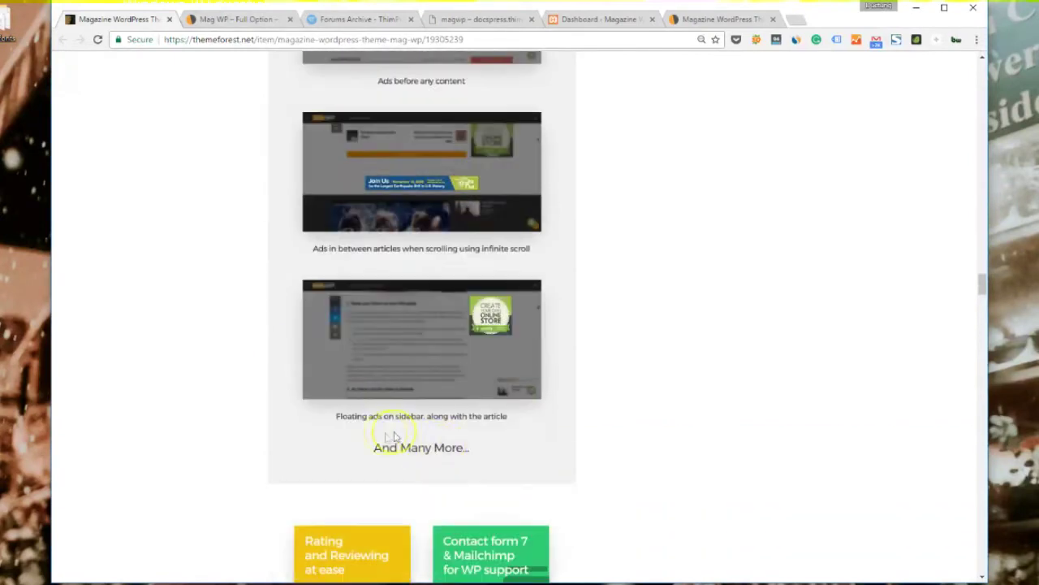
{"action": "left_click", "coordinate": [457, 25]}
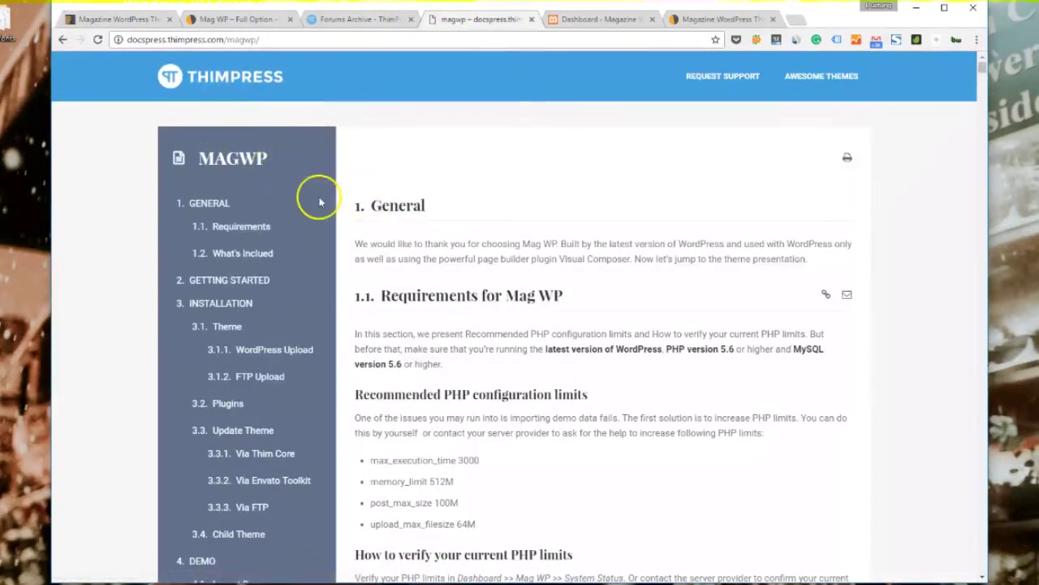
Navigate the docs sidebar through Getting Started and Installation to the WordPress Upload and FTP Upload steps.
{"action": "scroll", "coordinate": [422, 203], "scroll_direction": "down", "scroll_amount": 5}
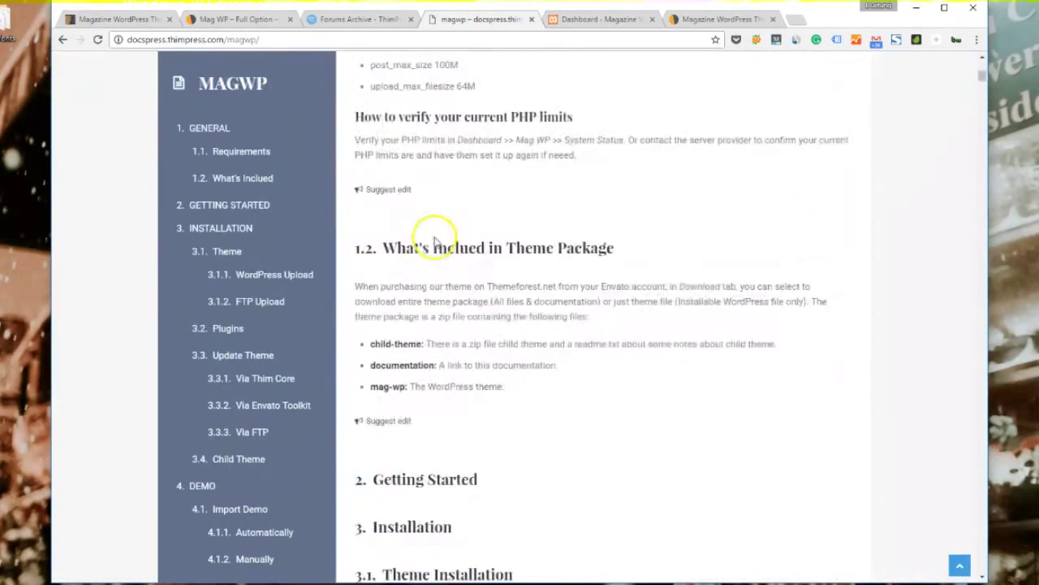
{"action": "scroll", "coordinate": [435, 235], "scroll_direction": "down", "scroll_amount": 9}
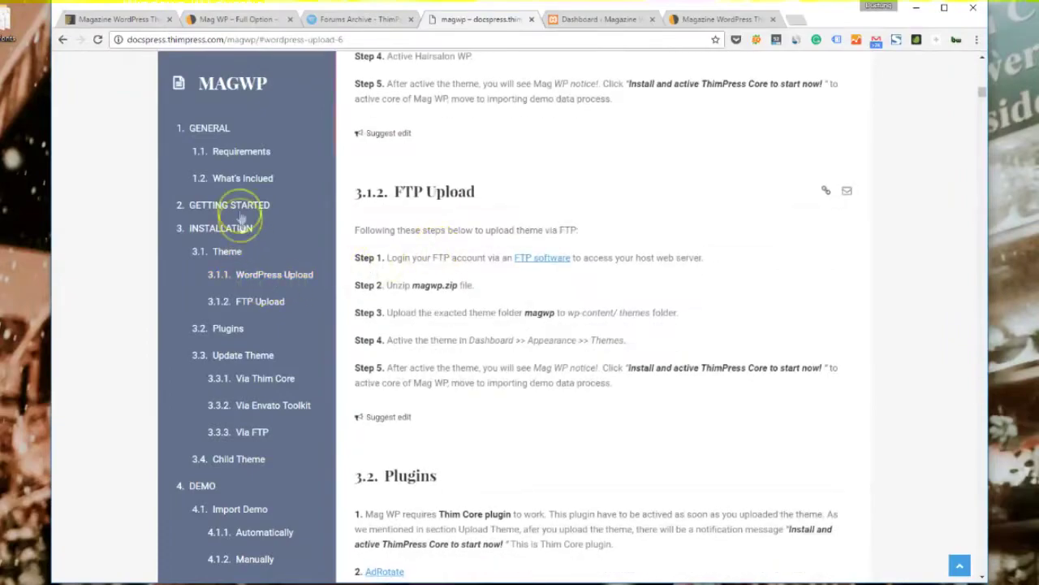
{"action": "left_click", "coordinate": [242, 152]}
{"action": "left_click", "coordinate": [237, 206]}
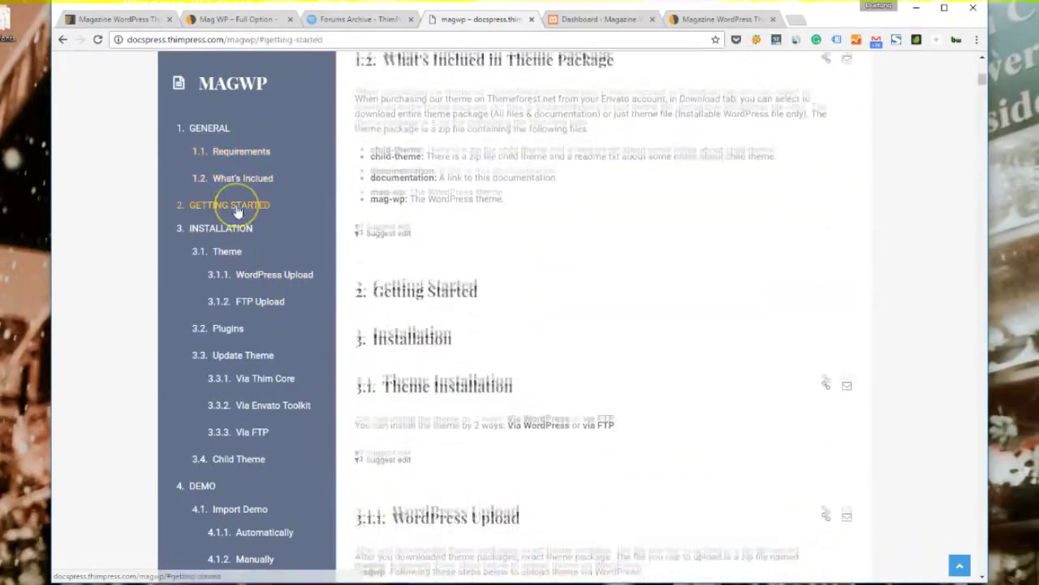
{"action": "left_click", "coordinate": [241, 228]}
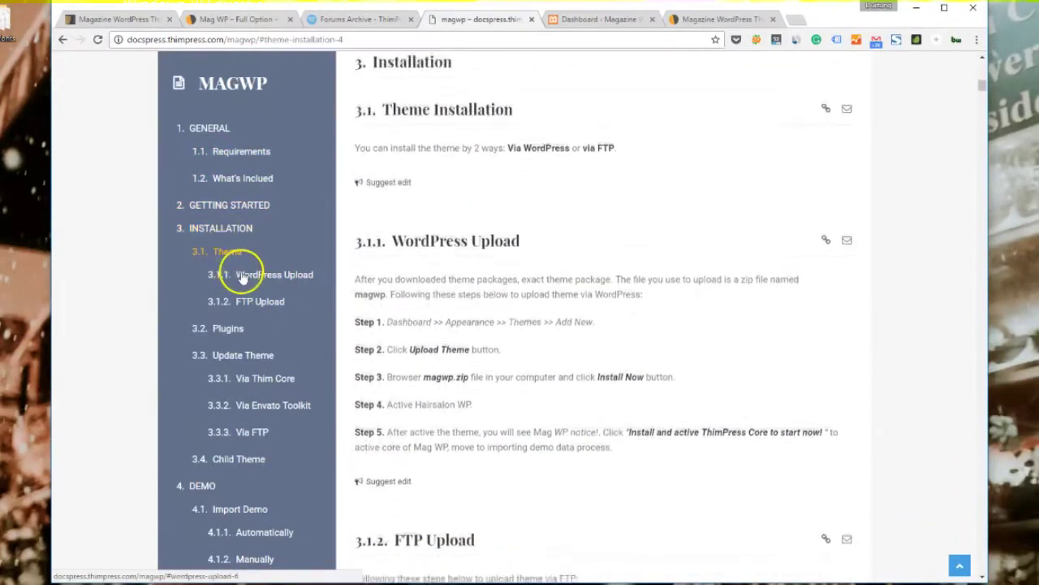
{"action": "left_click", "coordinate": [241, 276]}
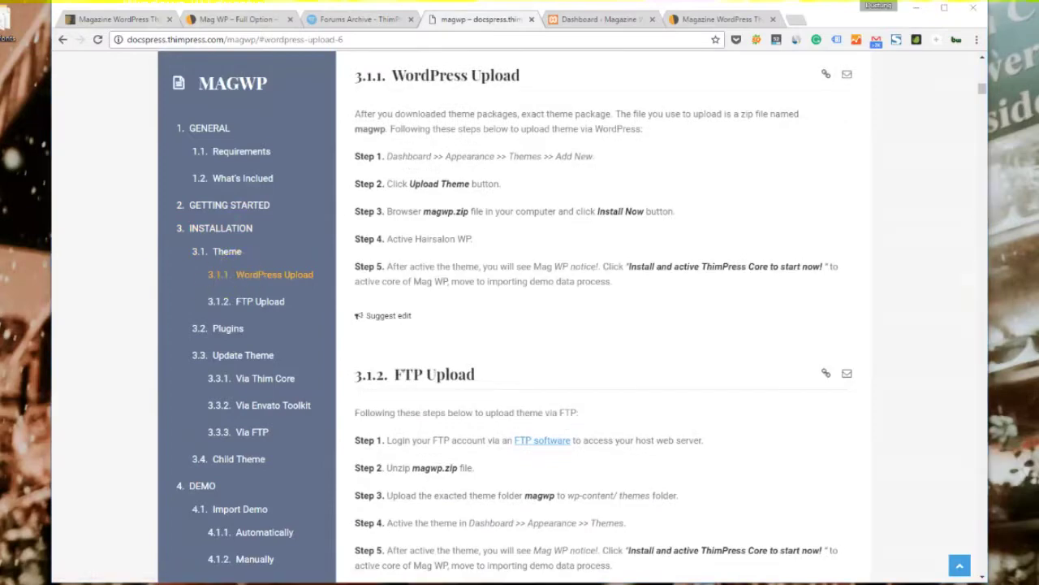
{"action": "left_click", "coordinate": [255, 301]}
Look over the ThimPress support forum list, then return to the local localhost/magwp site.
{"action": "left_click", "coordinate": [391, 24]}
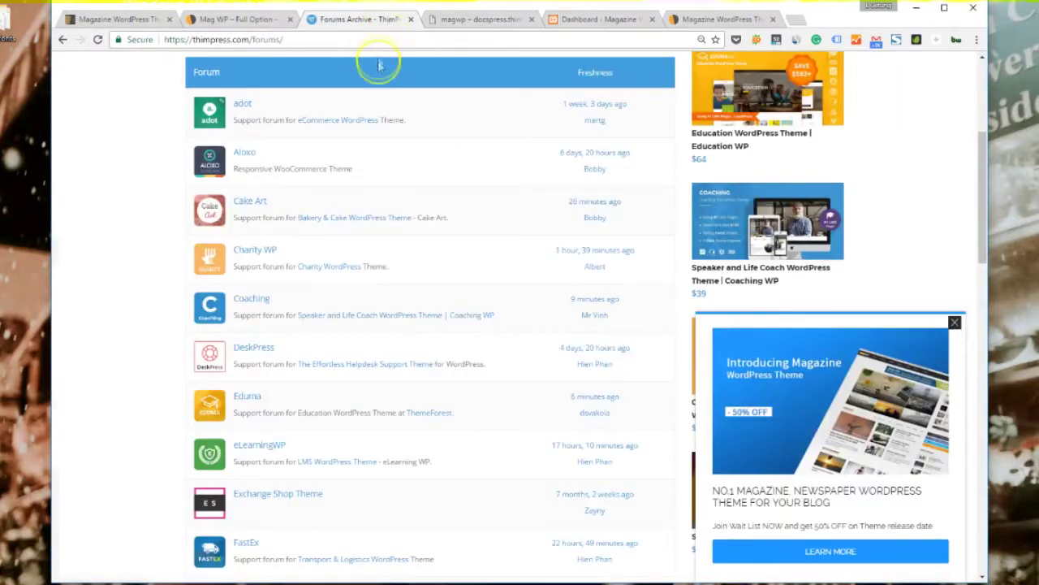
{"action": "scroll", "coordinate": [378, 65], "scroll_direction": "up", "scroll_amount": 2}
{"action": "left_click", "coordinate": [267, 32]}
{"action": "left_click", "coordinate": [286, 40]}
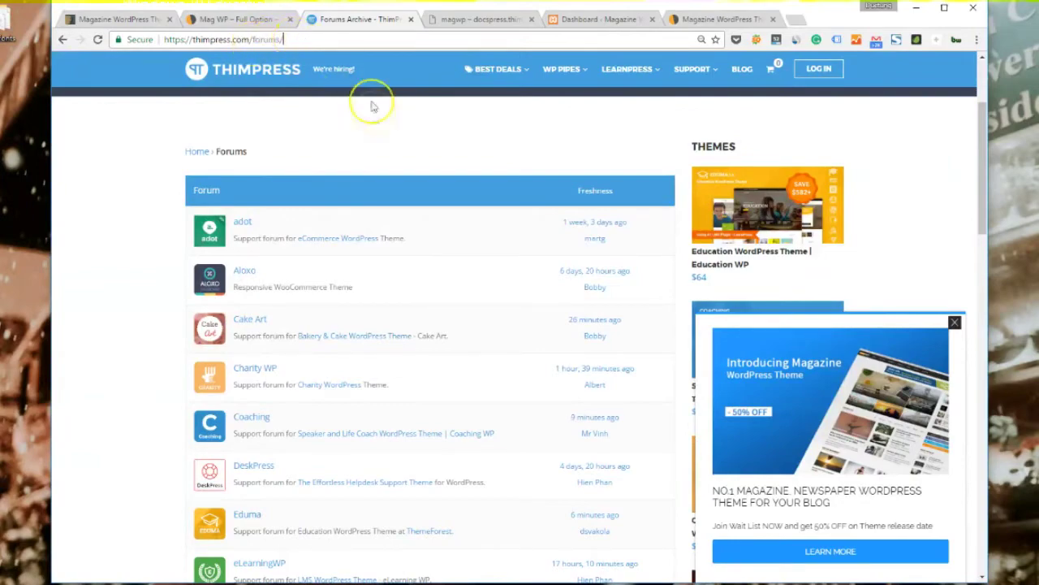
{"action": "scroll", "coordinate": [149, 220], "scroll_direction": "down", "scroll_amount": 3}
{"action": "scroll", "coordinate": [150, 231], "scroll_direction": "up", "scroll_amount": 2}
{"action": "scroll", "coordinate": [151, 232], "scroll_direction": "up", "scroll_amount": 1}
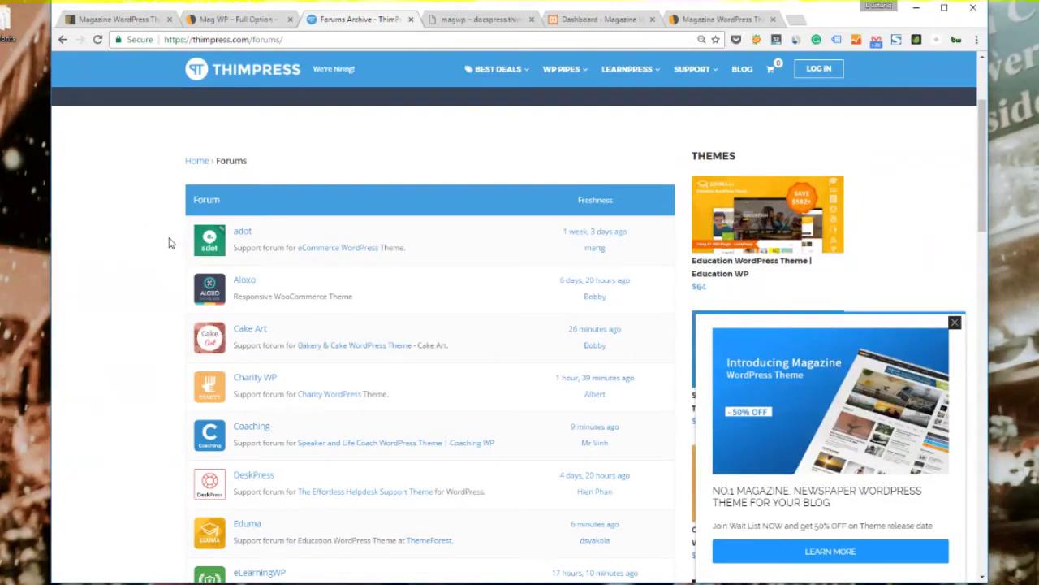
{"action": "left_click", "coordinate": [735, 22]}
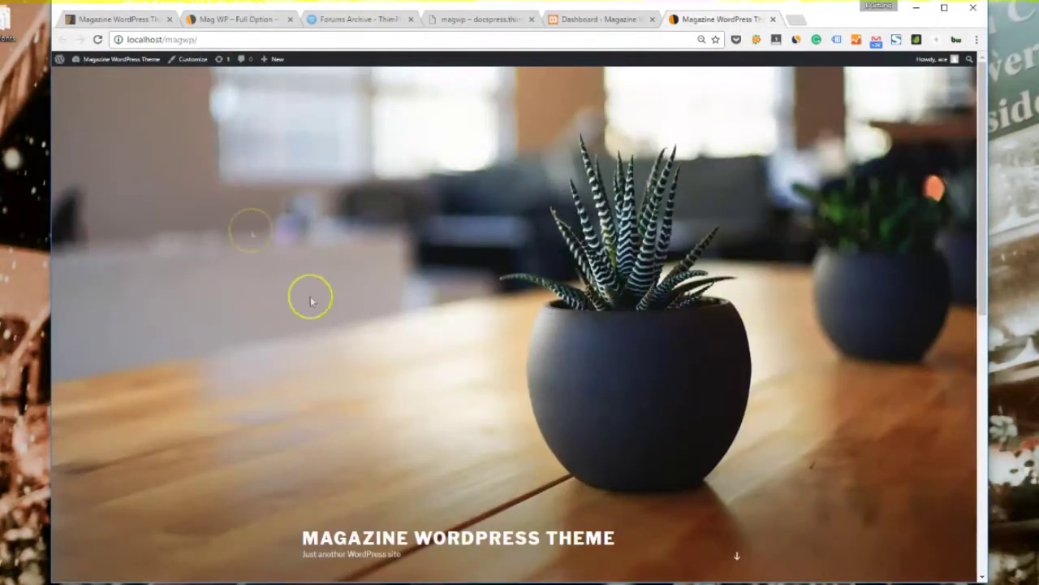
Load localhost/magwp/wp-admin/ and open the Appearance > Themes list of installed themes.
{"action": "scroll", "coordinate": [374, 221], "scroll_direction": "down", "scroll_amount": 5}
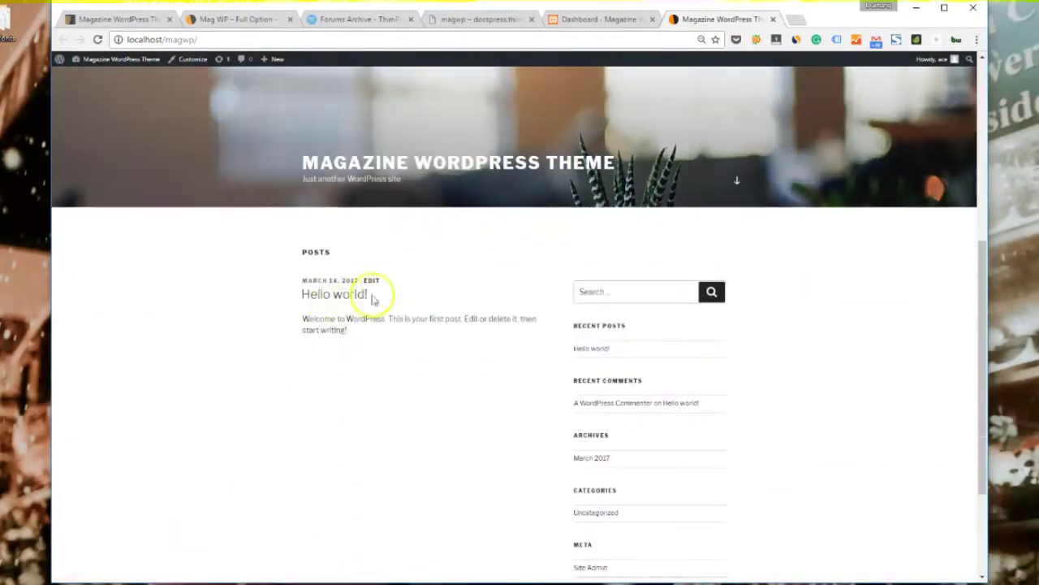
{"action": "scroll", "coordinate": [373, 299], "scroll_direction": "down", "scroll_amount": 2}
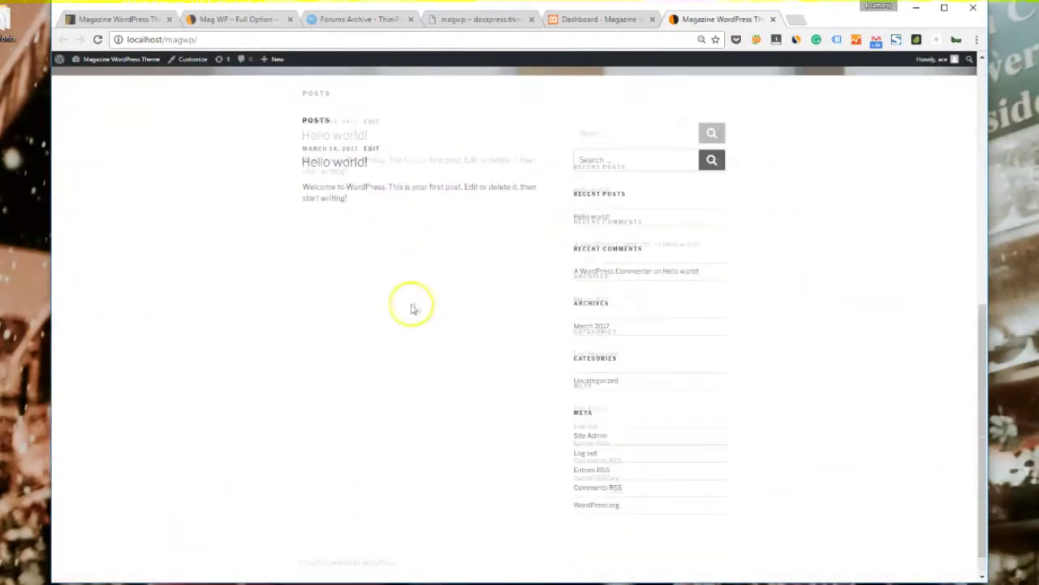
{"action": "left_click", "coordinate": [510, 40]}
{"action": "left_click", "coordinate": [510, 40]}
{"action": "type", "text": "wo"}
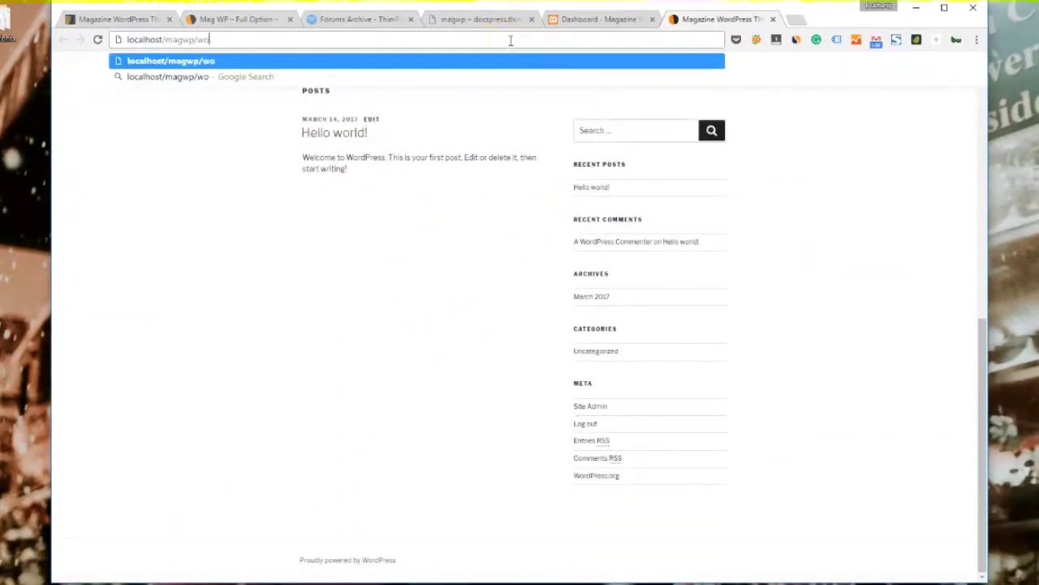
{"action": "key", "text": "BackSpace"}
{"action": "type", "text": "p-admin"}
{"action": "key", "text": "Return"}
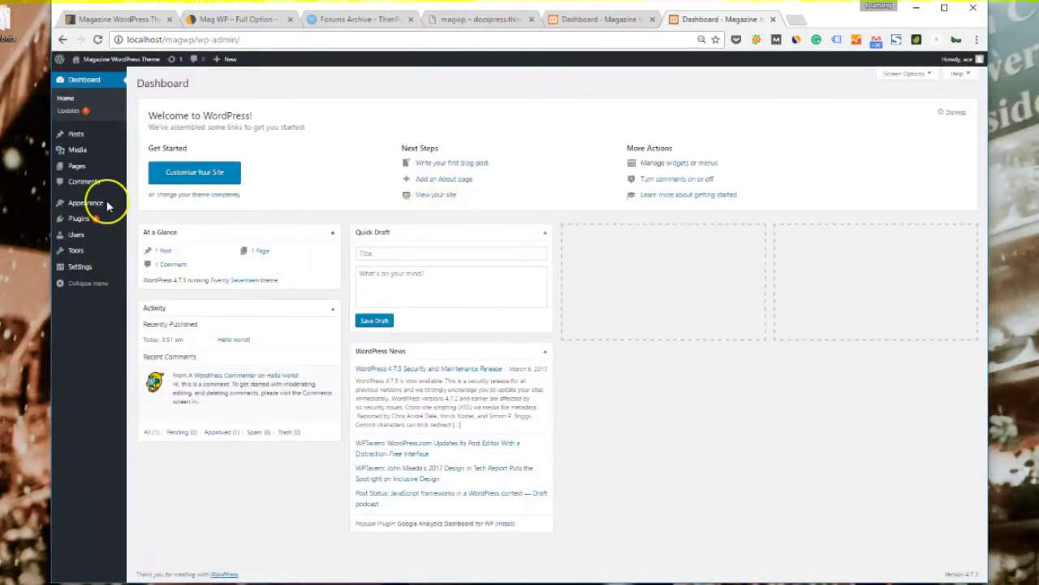
{"action": "mouse_move", "coordinate": [102, 209]}
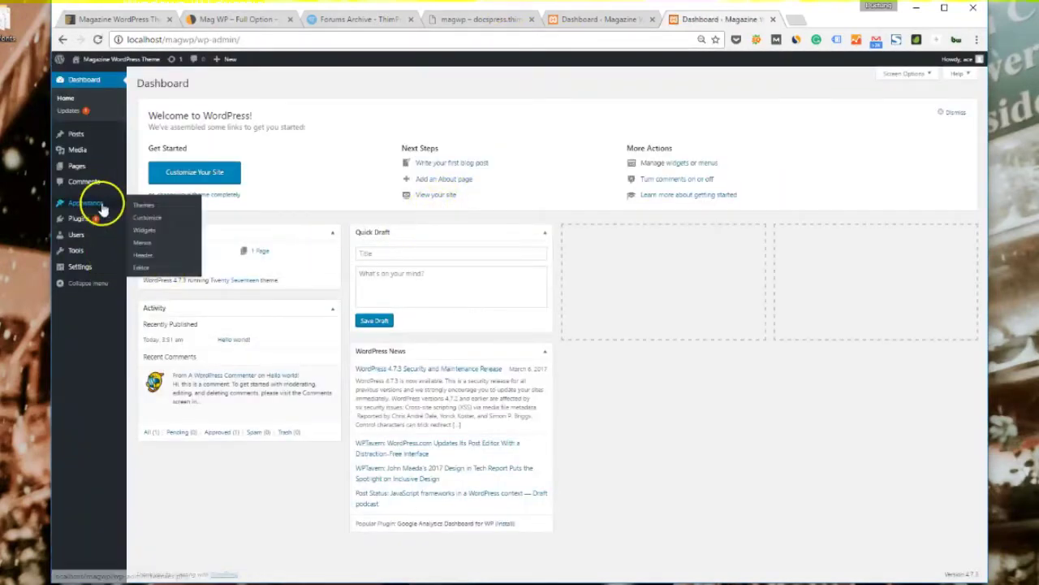
{"action": "left_click", "coordinate": [155, 206]}
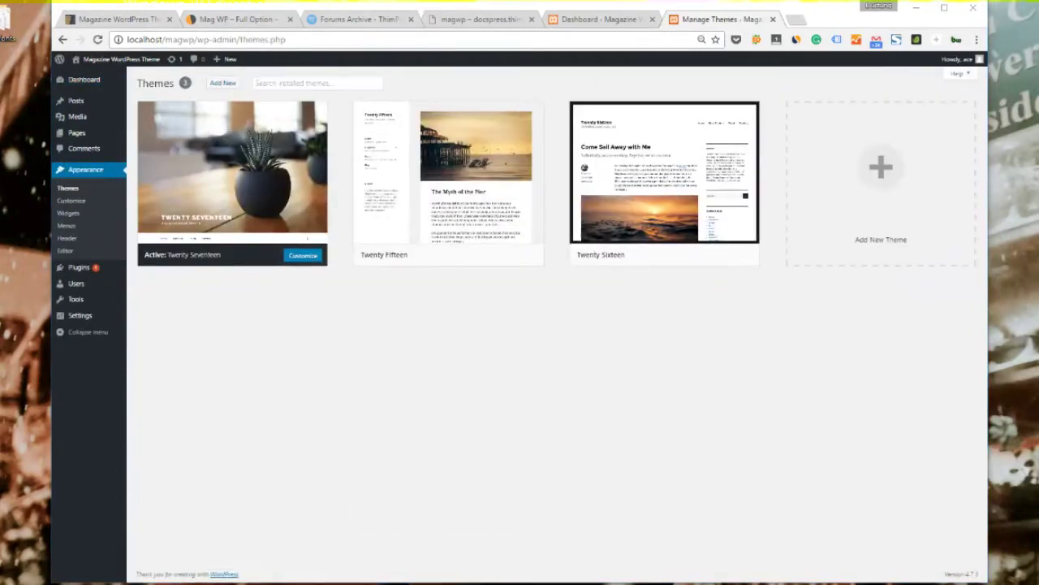
Upload mag-wp.zip from the thimpress-mag-wp_unzipme (2) folder as a new theme and activate Mag WP.
{"action": "left_click", "coordinate": [222, 83]}
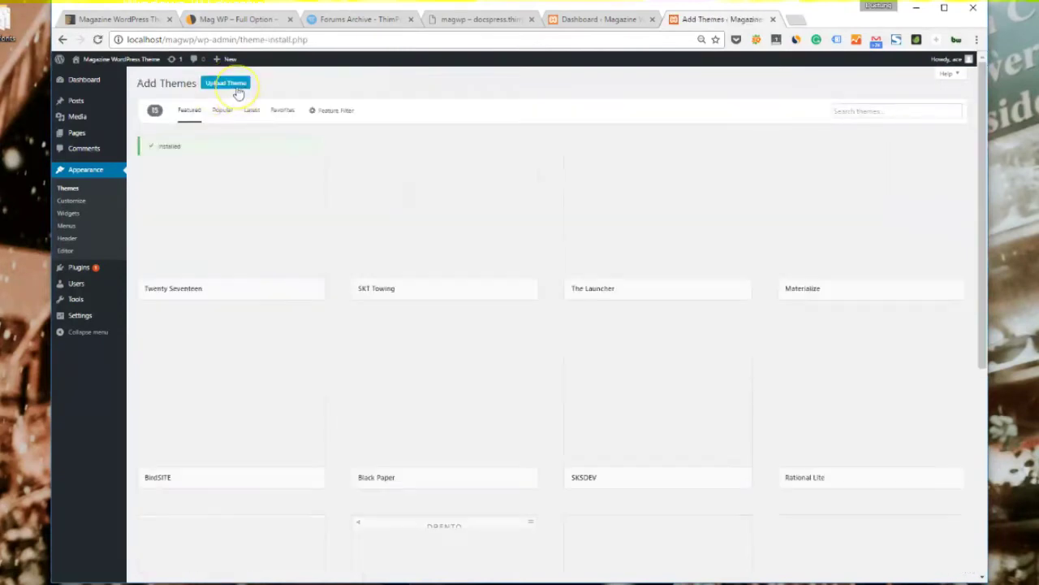
{"action": "left_click", "coordinate": [237, 91]}
{"action": "left_click", "coordinate": [487, 168]}
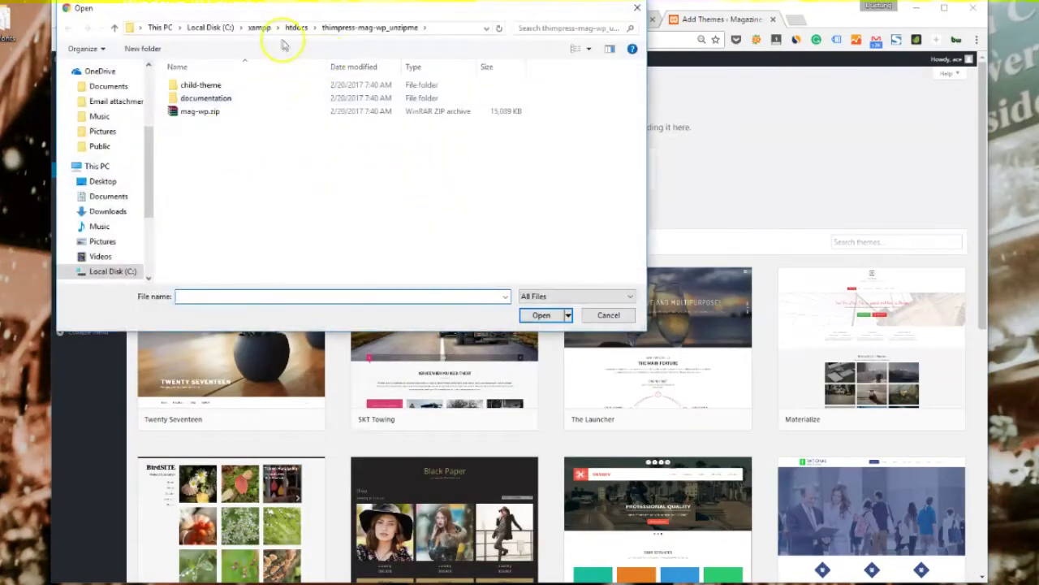
{"action": "left_click", "coordinate": [302, 32]}
{"action": "double_click", "coordinate": [278, 176]}
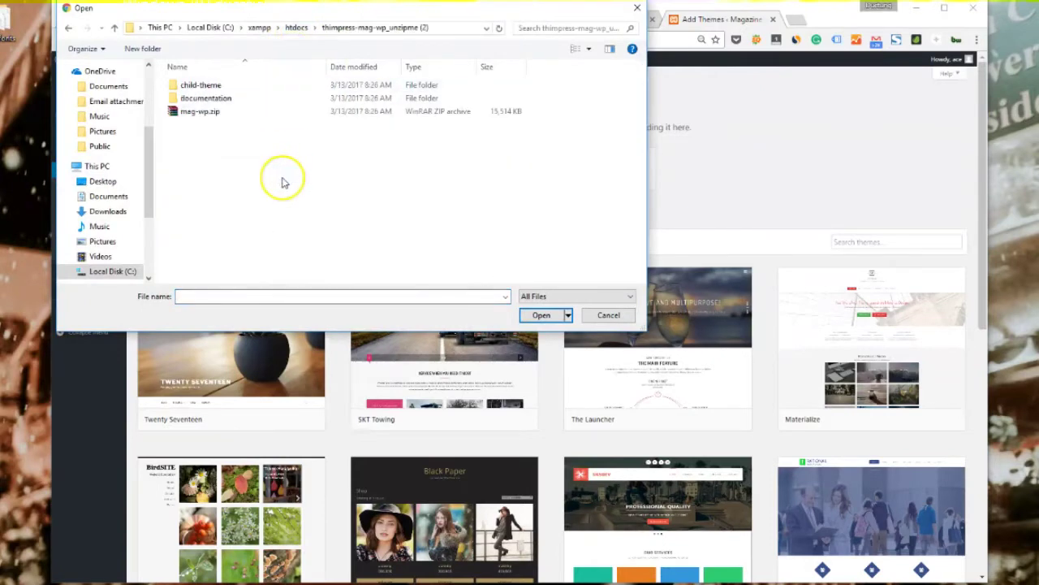
{"action": "double_click", "coordinate": [274, 112]}
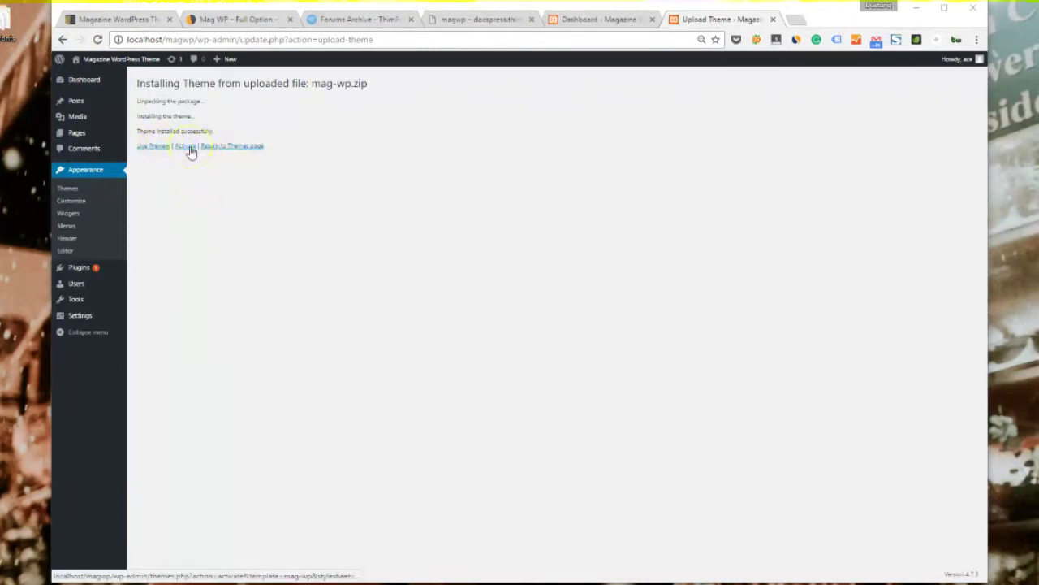
{"action": "left_click", "coordinate": [186, 146]}
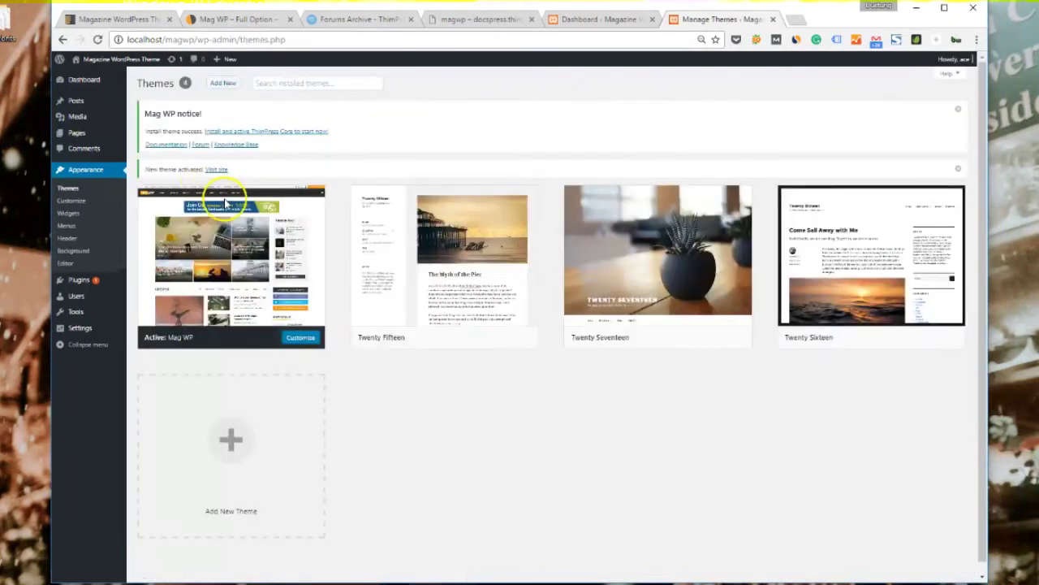
Open the Mag WP documentation and the live site in new tabs from the activation notice.
{"action": "left_click_drag", "start_coordinate": [161, 114], "coordinate": [355, 130]}
{"action": "left_click", "coordinate": [355, 130]}
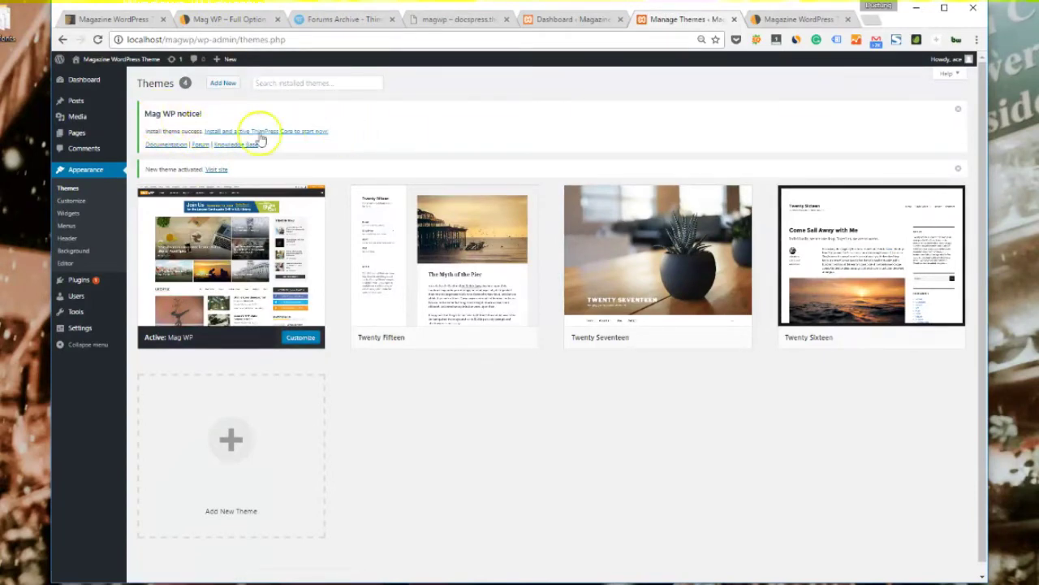
{"action": "right_click", "coordinate": [165, 148]}
{"action": "left_click", "coordinate": [174, 154]}
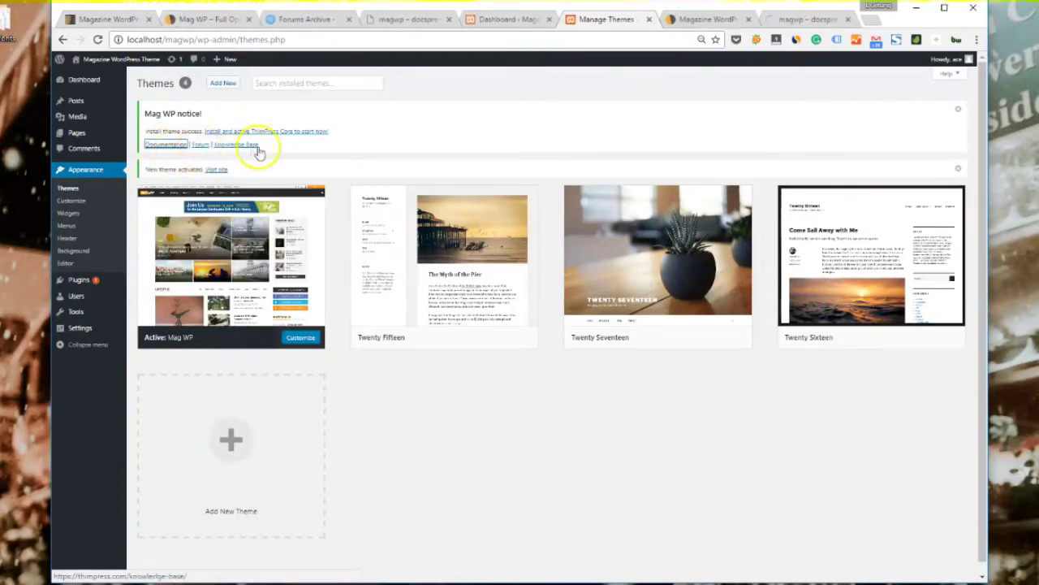
{"action": "right_click", "coordinate": [222, 172]}
{"action": "left_click", "coordinate": [236, 177]}
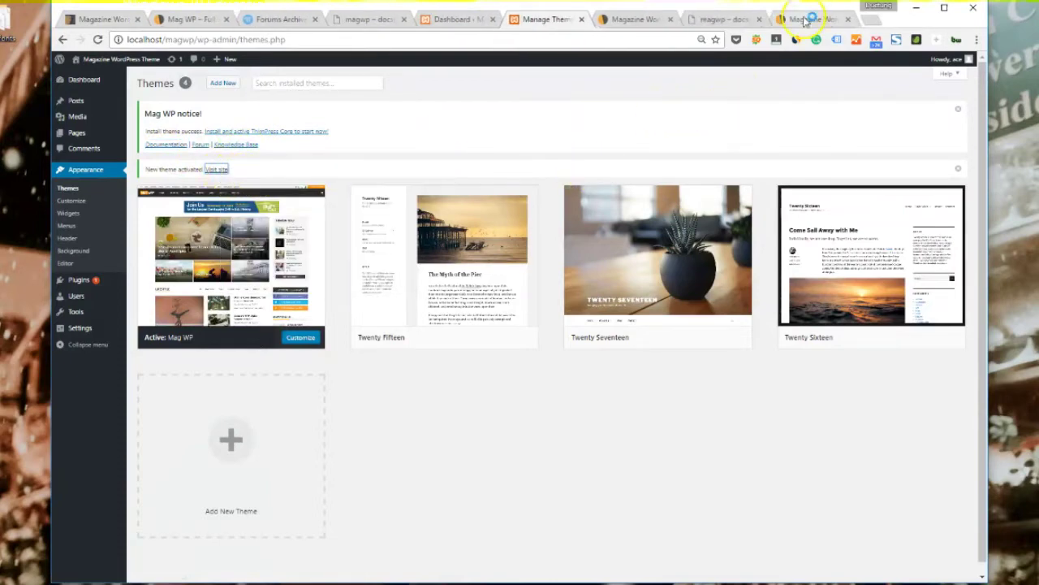
Check the restyled site and documentation, then follow the Install ThimPress Core prompt.
{"action": "left_click", "coordinate": [805, 20]}
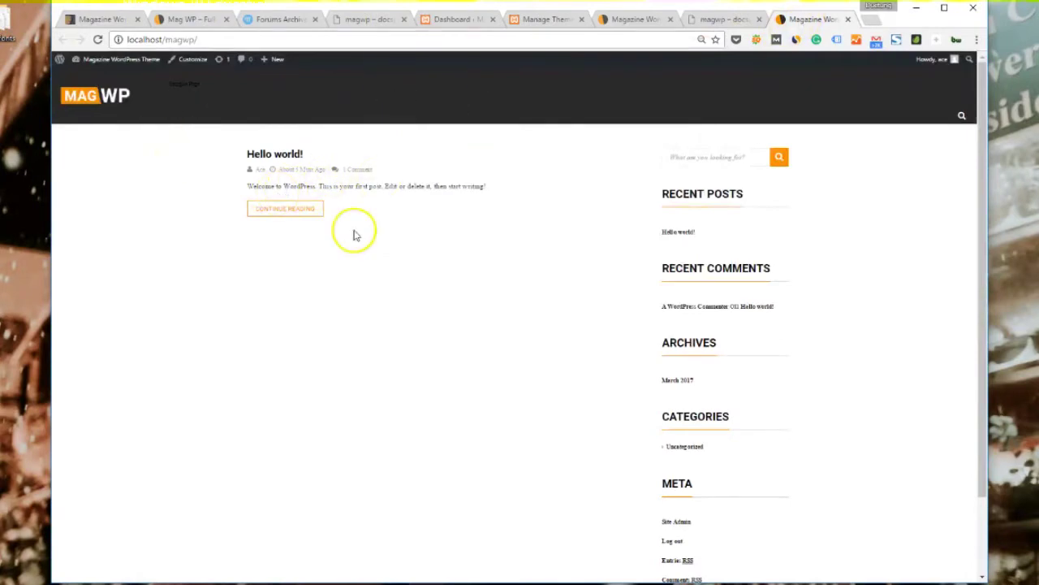
{"action": "left_click", "coordinate": [725, 19]}
{"action": "left_click", "coordinate": [550, 23]}
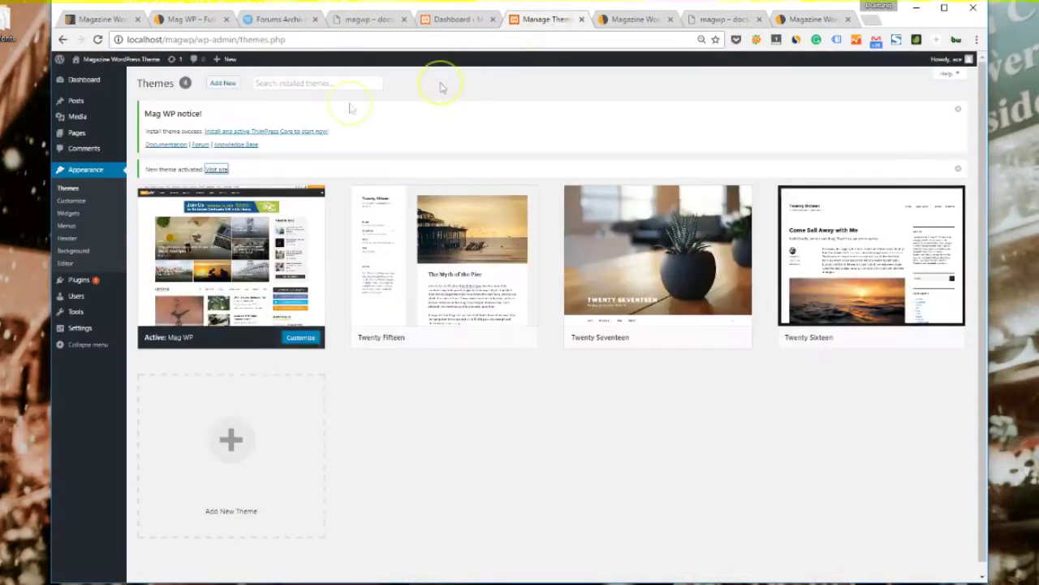
{"action": "left_click", "coordinate": [228, 132]}
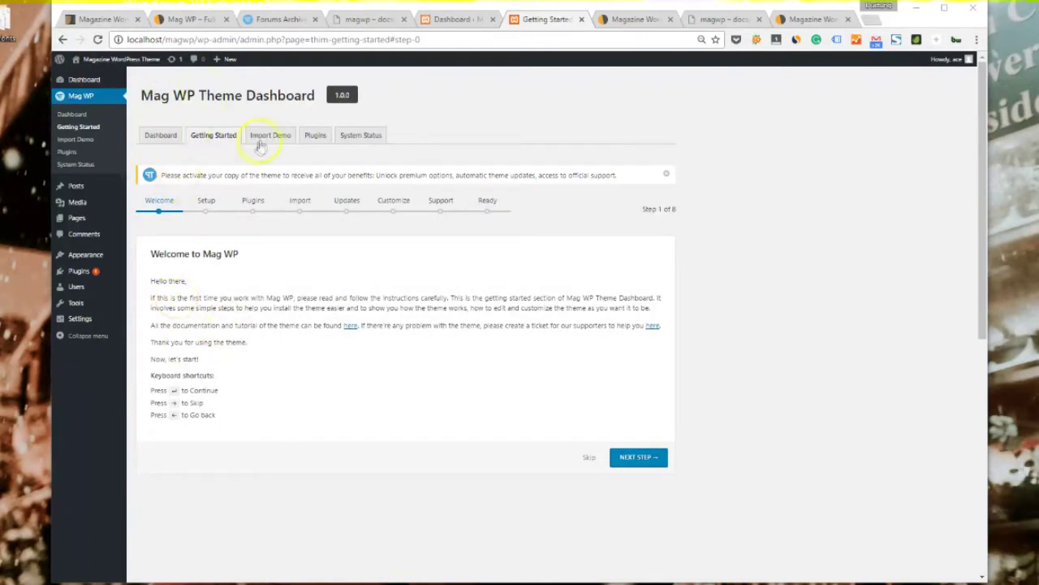
Read the Welcome to Mag WP step and advance the wizard to General Setup.
{"action": "left_click_drag", "start_coordinate": [161, 258], "coordinate": [239, 255]}
{"action": "left_click", "coordinate": [151, 273]}
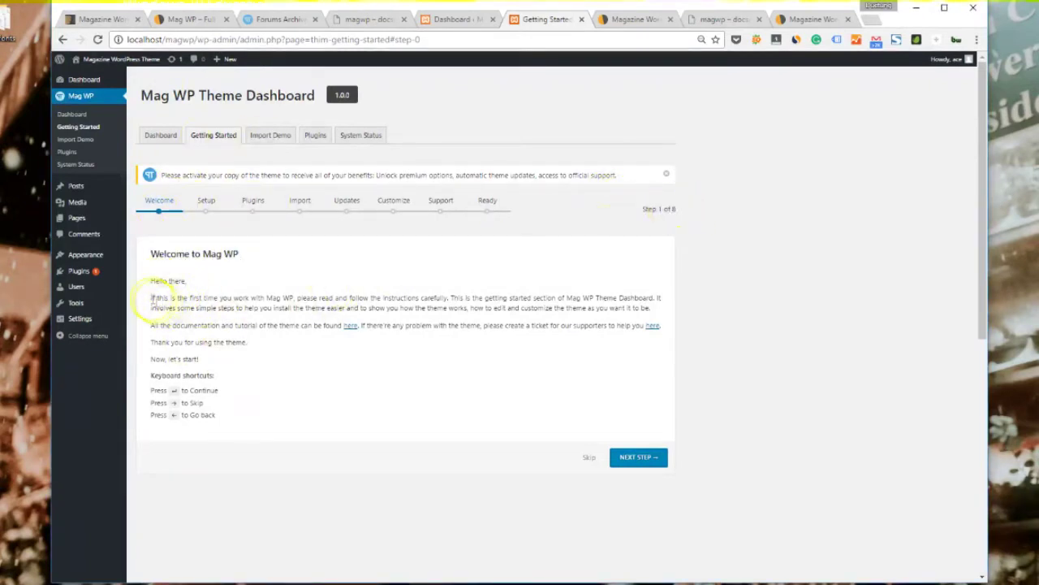
{"action": "left_click_drag", "start_coordinate": [151, 299], "coordinate": [467, 301]}
{"action": "left_click", "coordinate": [514, 348]}
{"action": "left_click", "coordinate": [649, 458]}
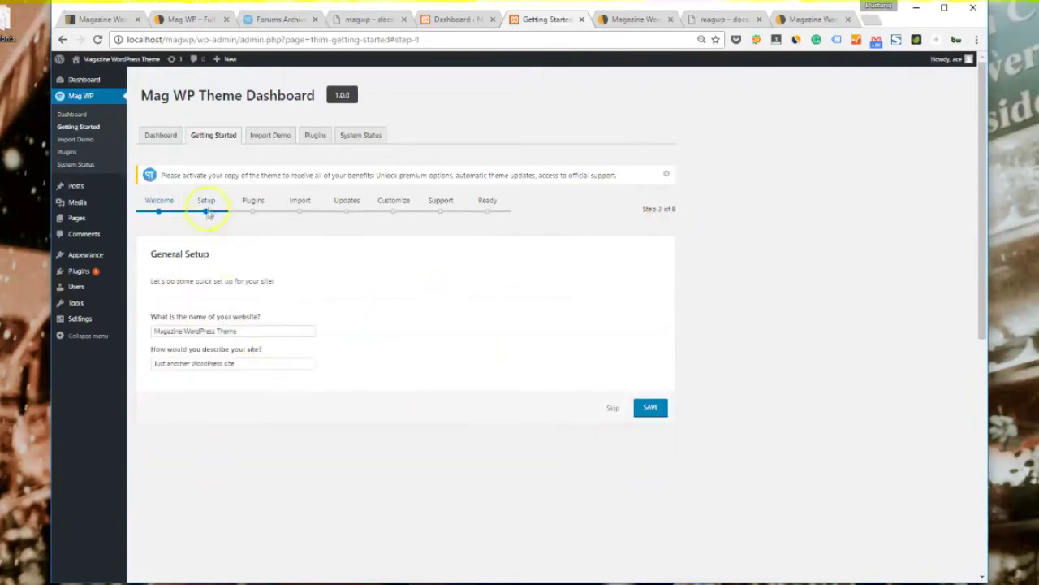
Append '- Website name' to the site name, edit the description, and save both.
{"action": "left_click", "coordinate": [242, 330]}
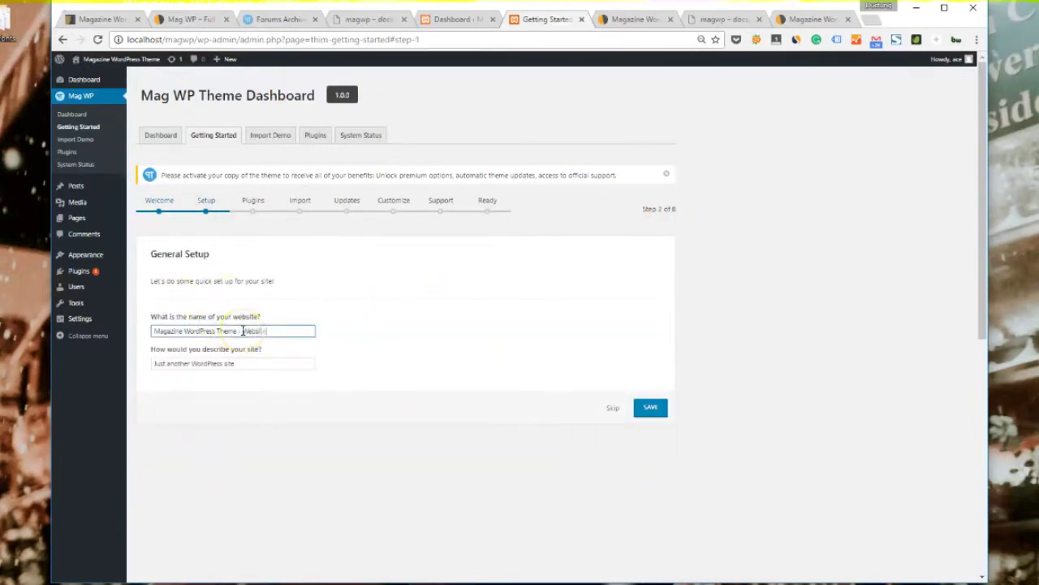
{"action": "type", "text": "- Website name"}
{"action": "key", "text": "Tab"}
{"action": "key", "text": "Tab"}
{"action": "key", "text": "Tab"}
{"action": "left_click", "coordinate": [254, 363]}
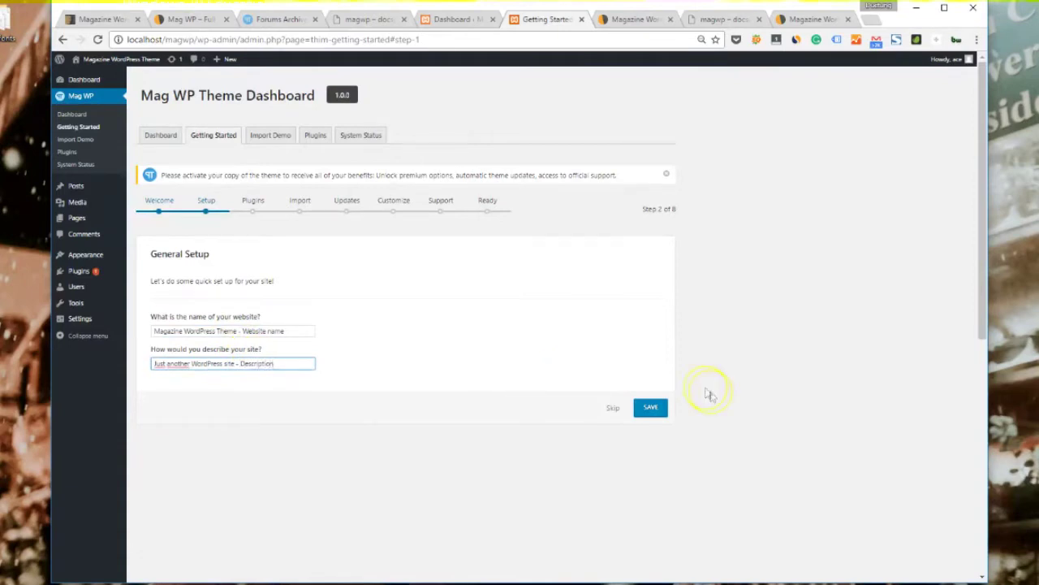
{"action": "left_click", "coordinate": [659, 407]}
Install and activate all the required plugins listed by the wizard.
{"action": "left_click_drag", "start_coordinate": [166, 253], "coordinate": [255, 281]}
{"action": "left_click", "coordinate": [255, 282]}
{"action": "left_click_drag", "start_coordinate": [161, 281], "coordinate": [634, 281]}
{"action": "left_click", "coordinate": [610, 313]}
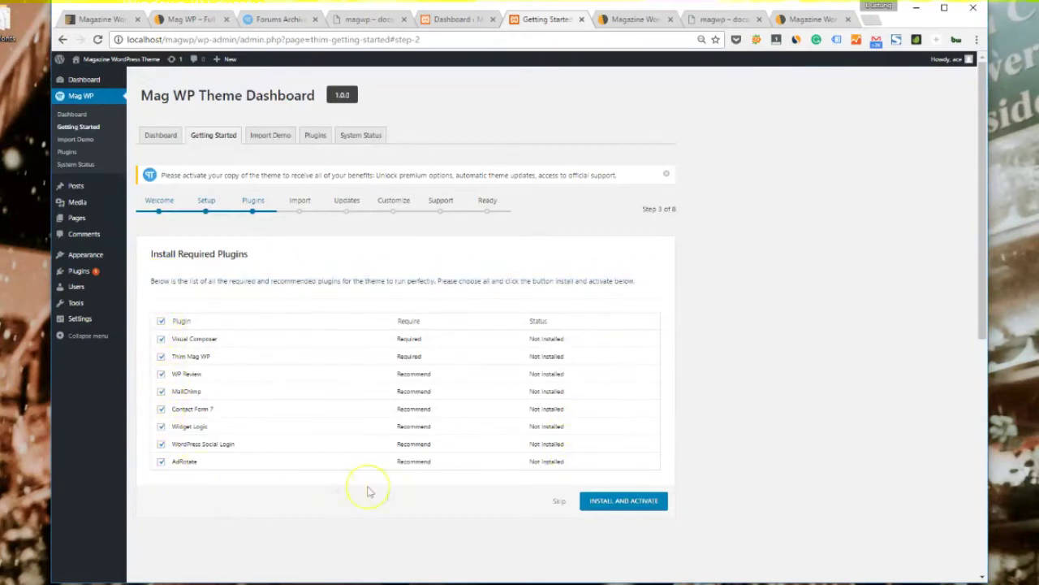
{"action": "left_click", "coordinate": [596, 503]}
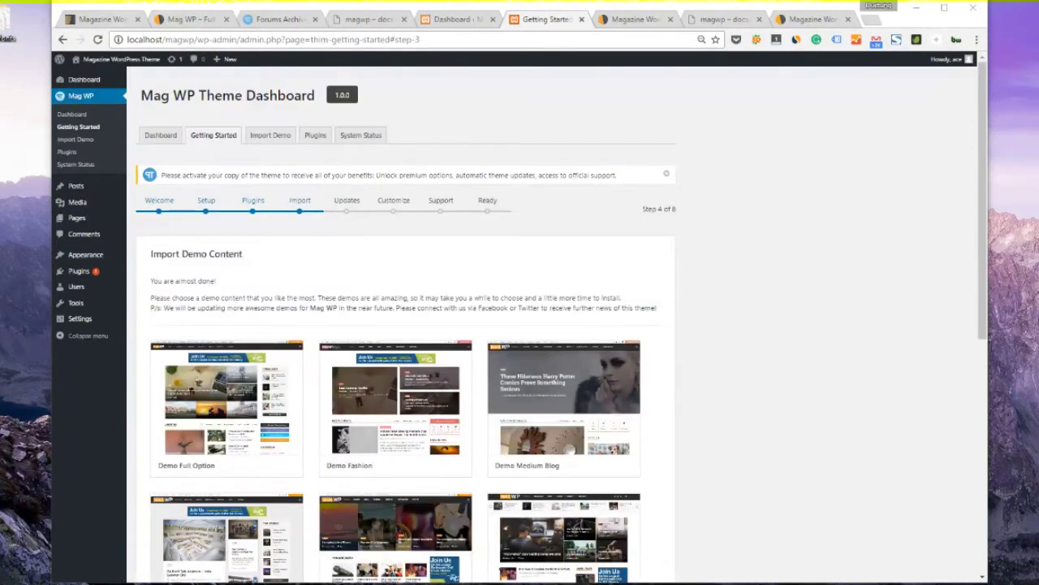
Browse the available demos and choose Demo Full Option for installation.
{"action": "scroll", "coordinate": [252, 260], "scroll_direction": "down", "scroll_amount": 1}
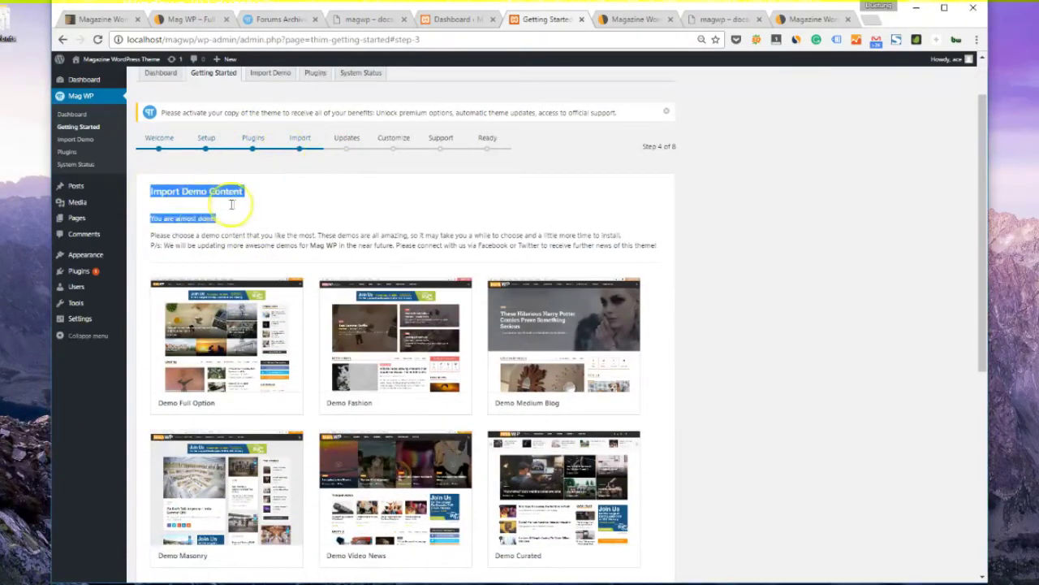
{"action": "left_click_drag", "start_coordinate": [232, 205], "coordinate": [232, 233]}
{"action": "left_click", "coordinate": [232, 235]}
{"action": "scroll", "coordinate": [577, 345], "scroll_direction": "down", "scroll_amount": 2}
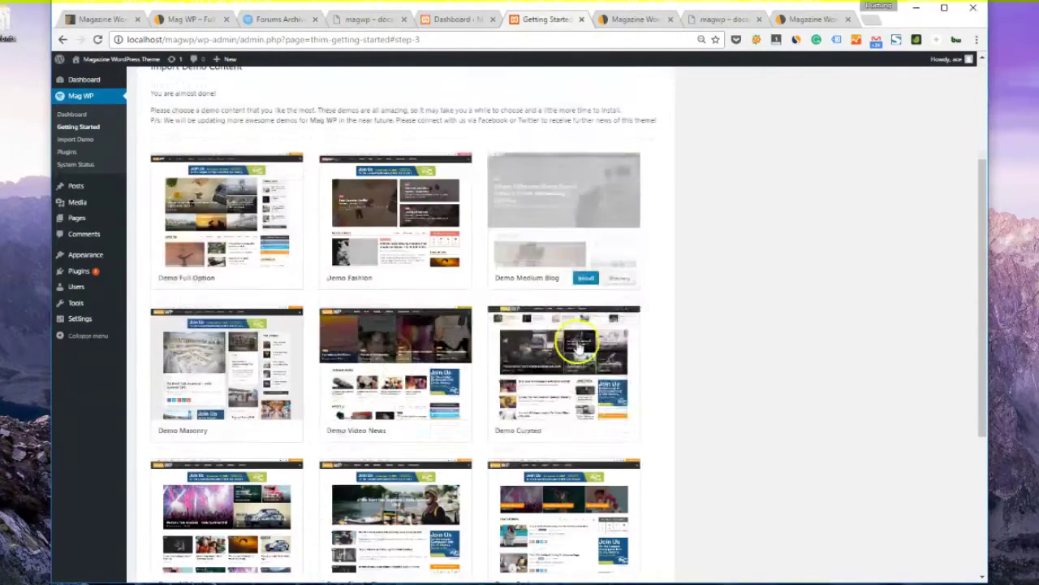
{"action": "mouse_move", "coordinate": [274, 240]}
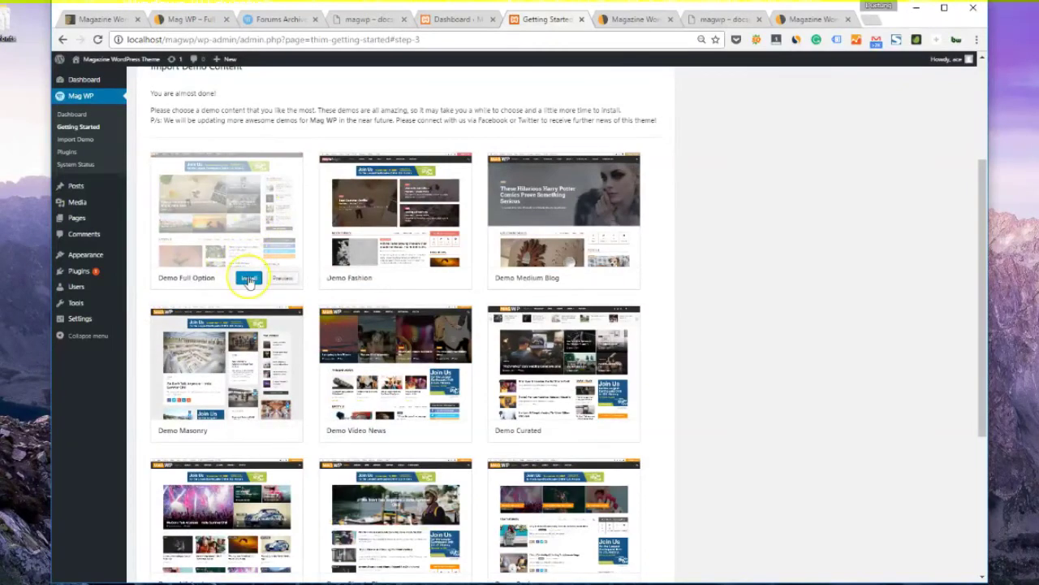
{"action": "scroll", "coordinate": [325, 438], "scroll_direction": "down", "scroll_amount": 1}
{"action": "scroll", "coordinate": [325, 406], "scroll_direction": "up", "scroll_amount": 1}
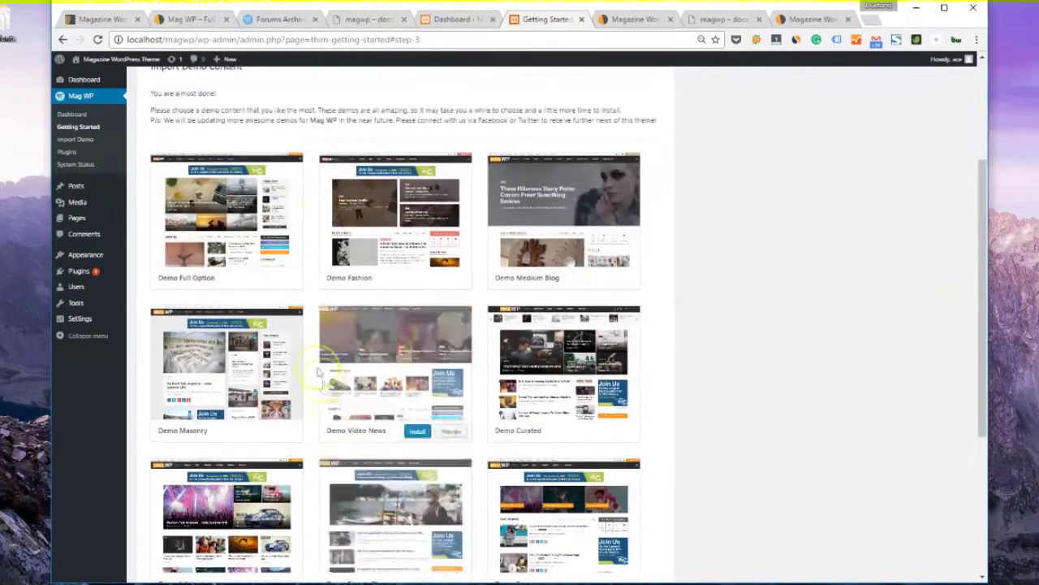
{"action": "left_click", "coordinate": [250, 278]}
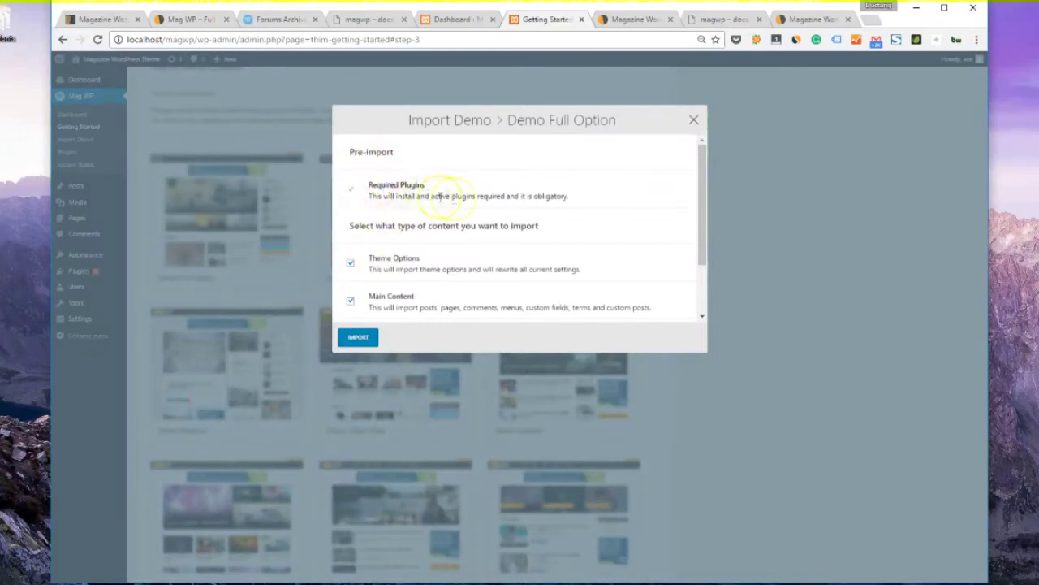
Import Demo Full Option with the content options checked until it reports Hooray! All Done.
{"action": "scroll", "coordinate": [373, 272], "scroll_direction": "down", "scroll_amount": 1}
{"action": "scroll", "coordinate": [395, 283], "scroll_direction": "up", "scroll_amount": 1}
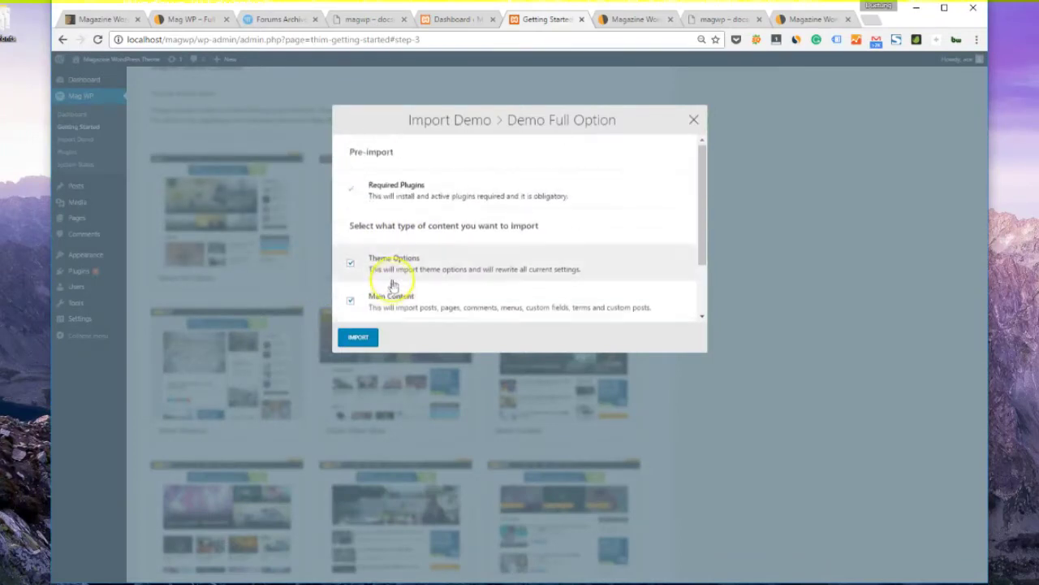
{"action": "left_click", "coordinate": [362, 339]}
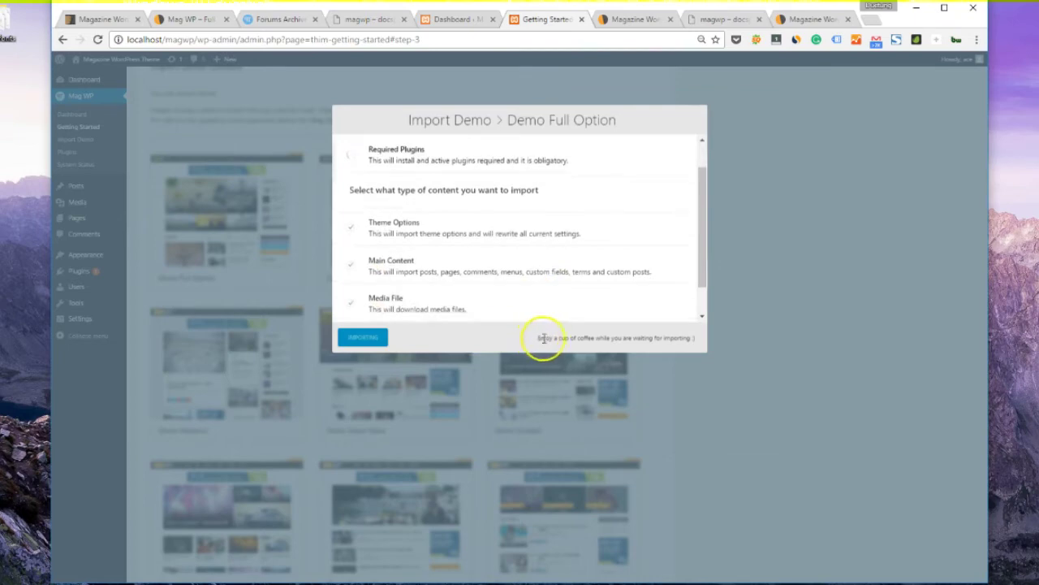
{"action": "left_click_drag", "start_coordinate": [539, 339], "coordinate": [690, 339]}
{"action": "left_click", "coordinate": [3, 296]}
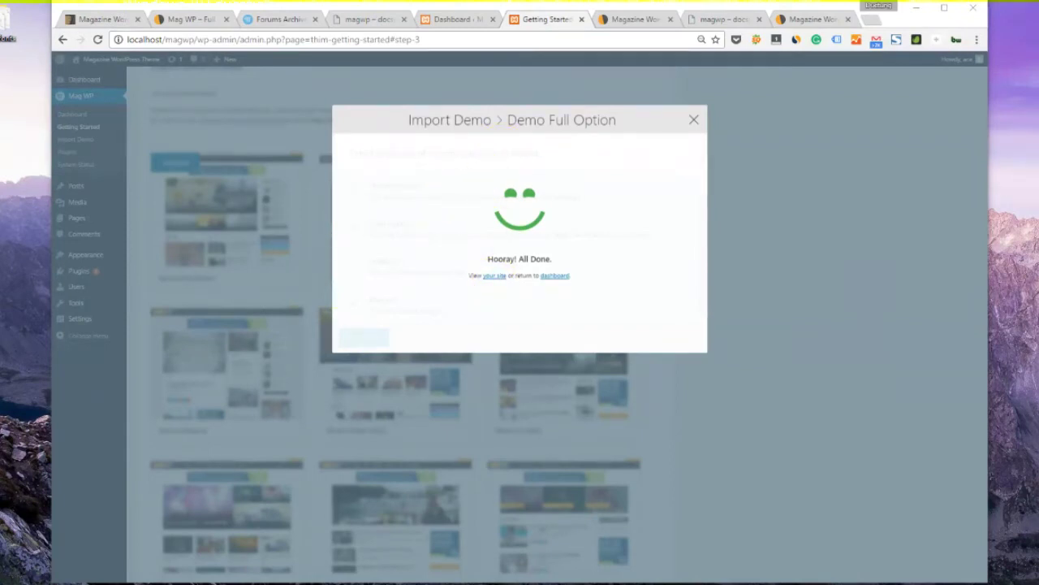
View the imported demo homepage in its own tab, scroll through it, then return to the wizard.
{"action": "left_click", "coordinate": [494, 276]}
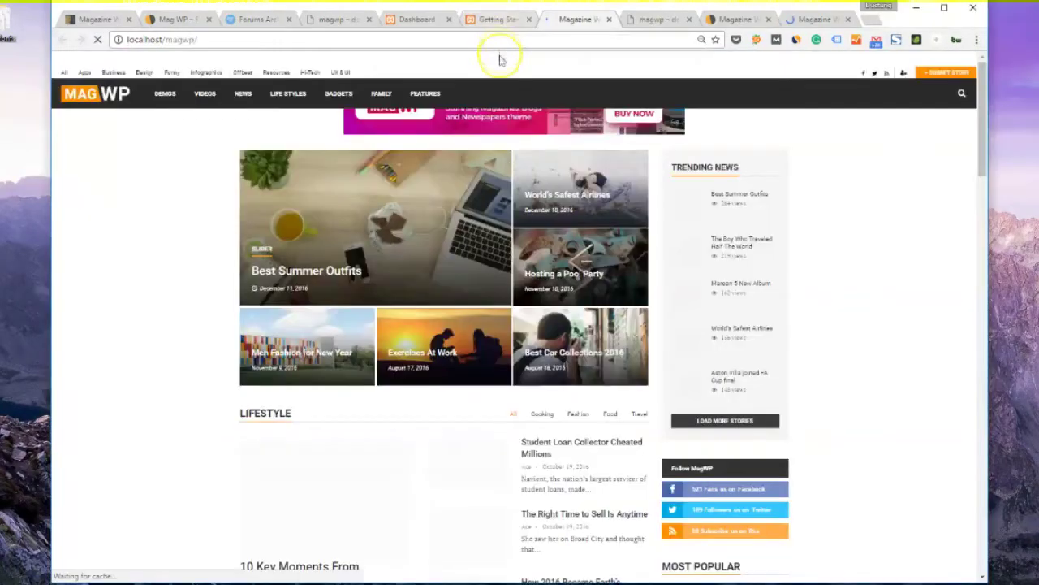
{"action": "scroll", "coordinate": [847, 289], "scroll_direction": "down", "scroll_amount": 6}
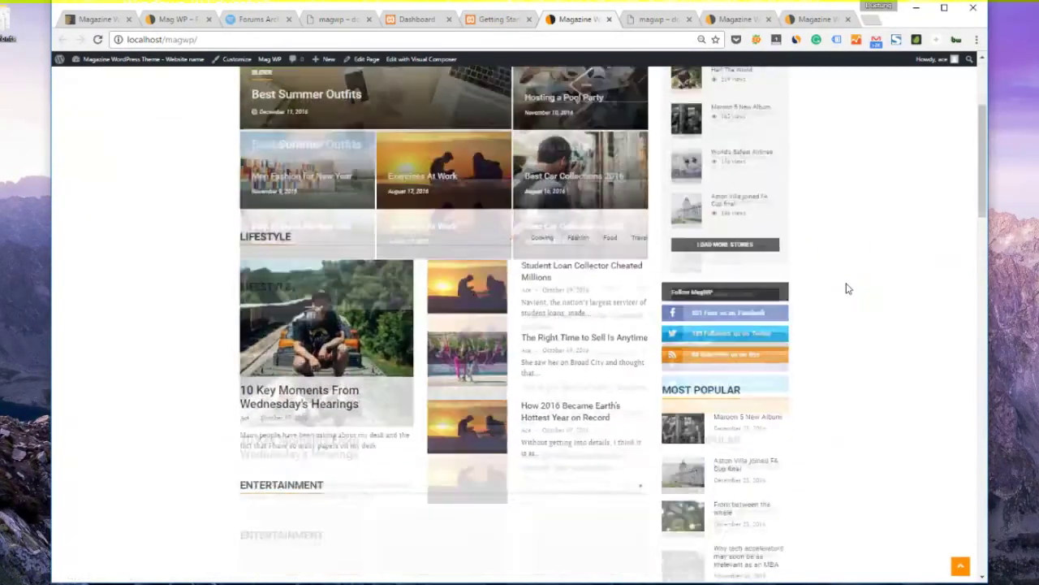
{"action": "scroll", "coordinate": [847, 289], "scroll_direction": "down", "scroll_amount": 12}
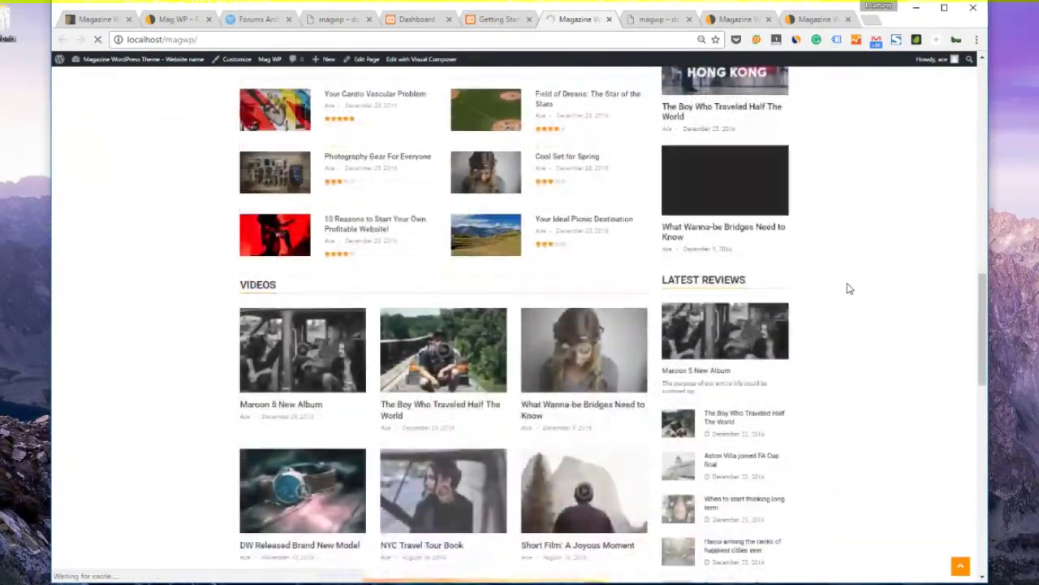
{"action": "scroll", "coordinate": [847, 289], "scroll_direction": "up", "scroll_amount": 7}
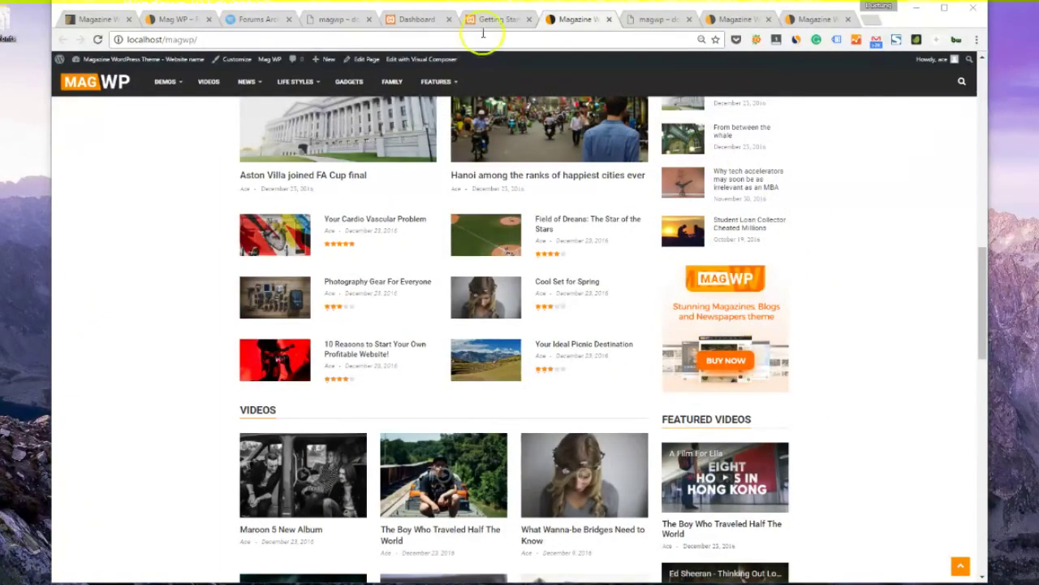
{"action": "scroll", "coordinate": [557, 244], "scroll_direction": "up", "scroll_amount": 10}
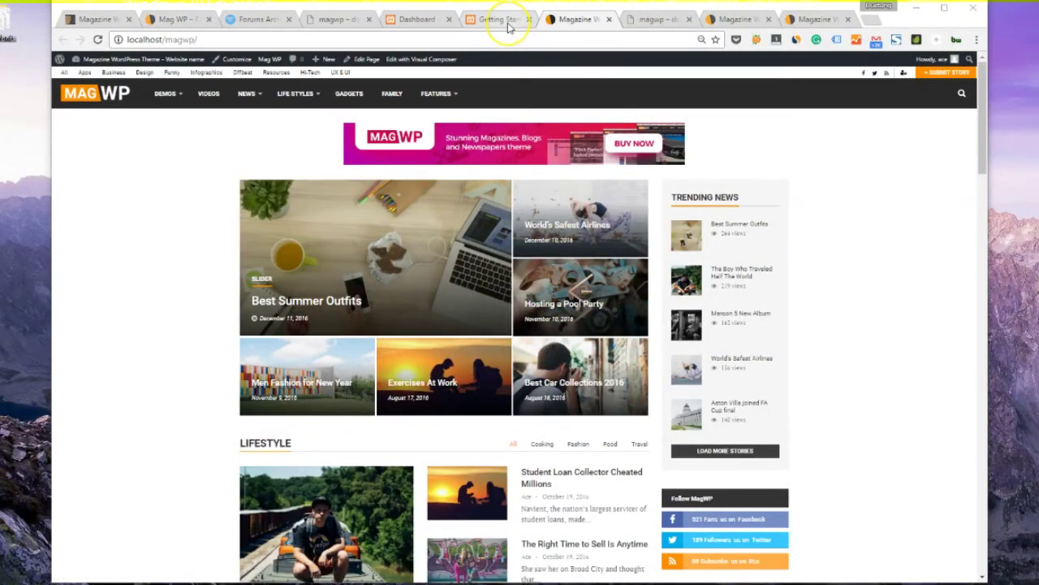
{"action": "left_click", "coordinate": [499, 20]}
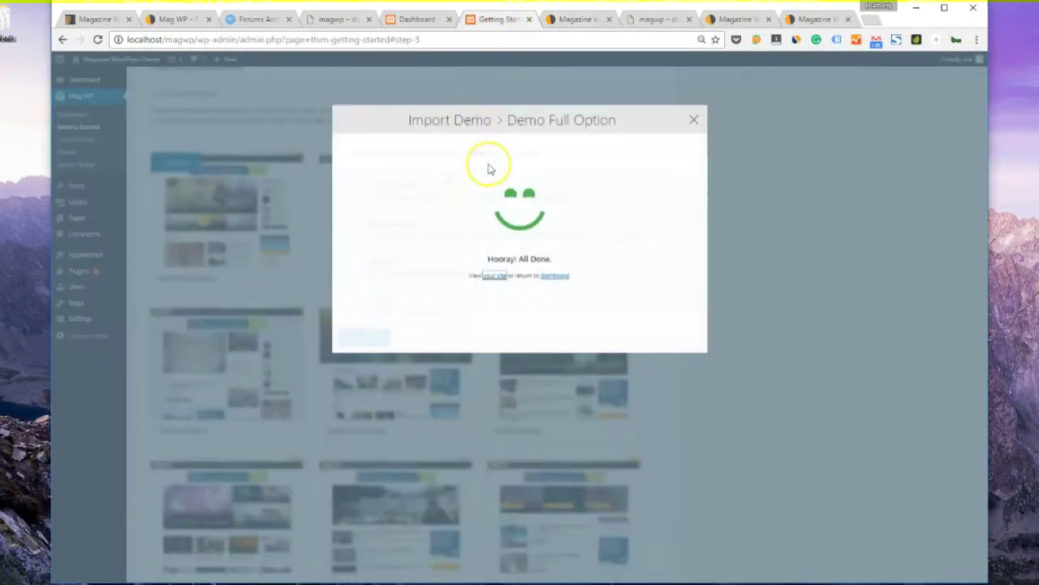
Dismiss the import-finished message and advance the wizard to the next step.
{"action": "left_click", "coordinate": [693, 122]}
{"action": "scroll", "coordinate": [678, 195], "scroll_direction": "up", "scroll_amount": 3}
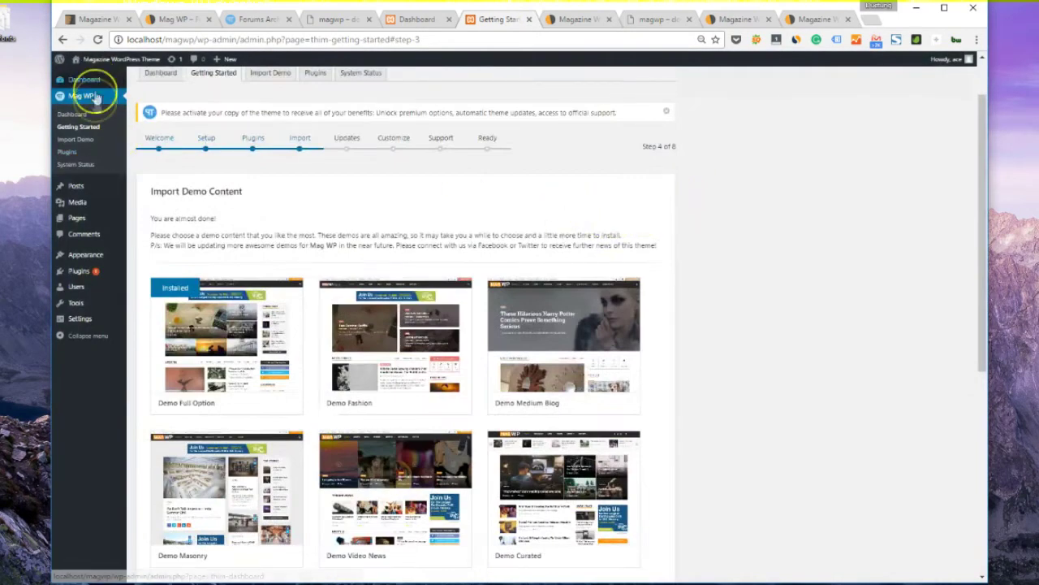
{"action": "scroll", "coordinate": [256, 241], "scroll_direction": "up", "scroll_amount": 1}
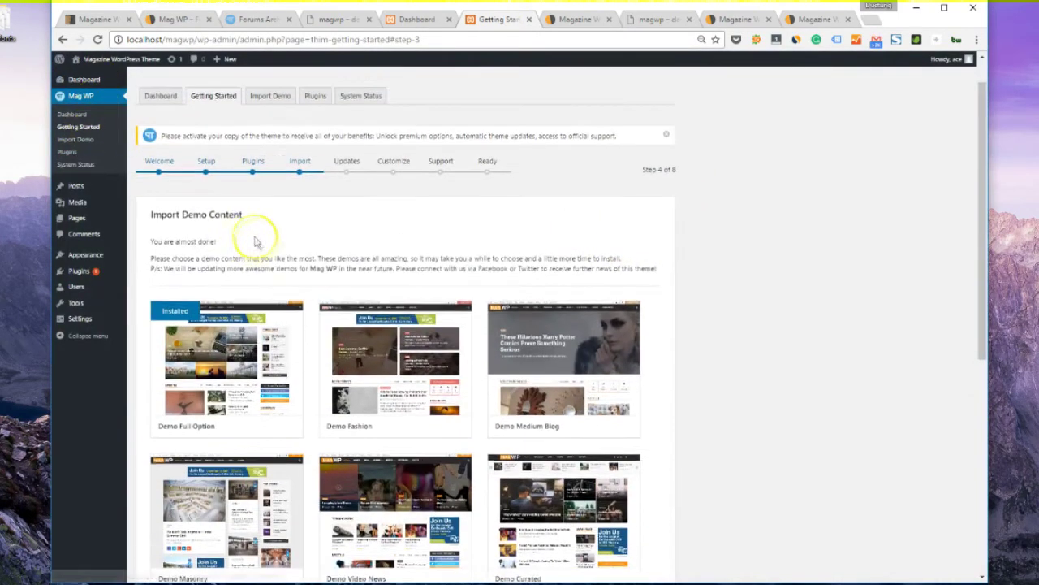
{"action": "scroll", "coordinate": [255, 242], "scroll_direction": "up", "scroll_amount": 2}
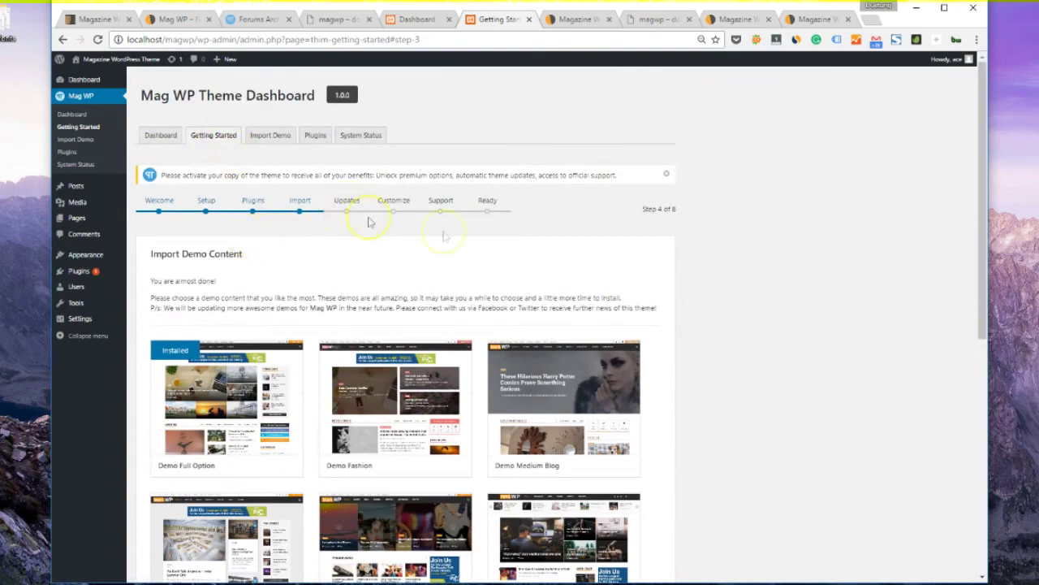
{"action": "scroll", "coordinate": [663, 444], "scroll_direction": "down", "scroll_amount": 6}
{"action": "left_click", "coordinate": [647, 538]}
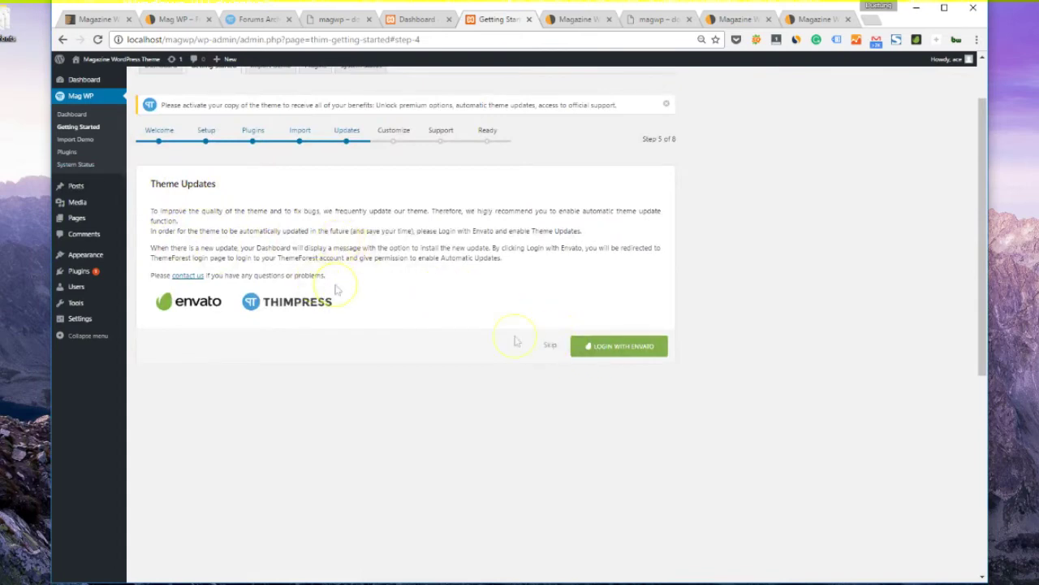
Approve ThimPress access to the Envato account, then skip the Theme Updates step.
{"action": "left_click", "coordinate": [605, 356]}
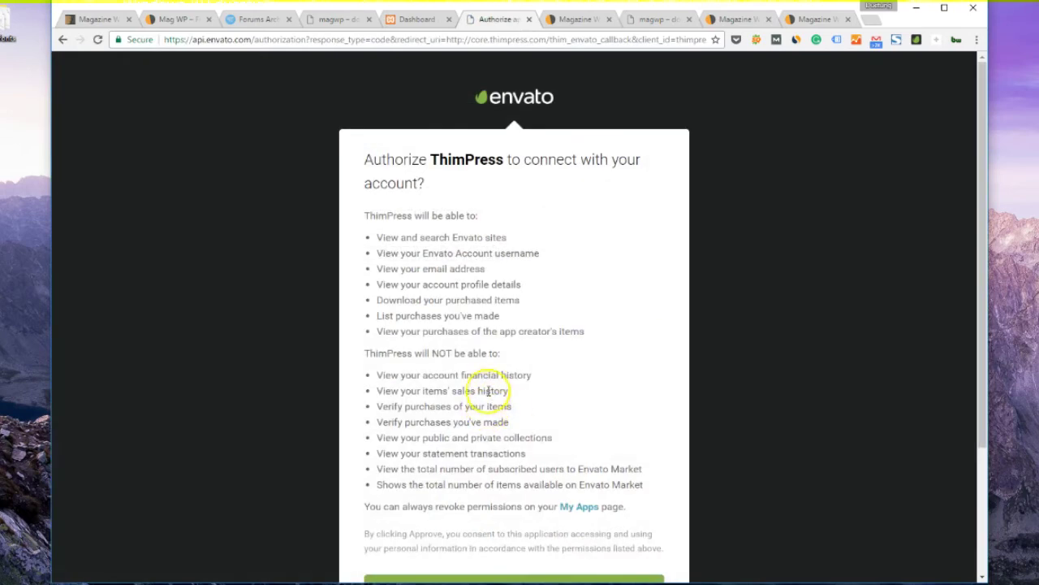
{"action": "scroll", "coordinate": [475, 406], "scroll_direction": "down", "scroll_amount": 2}
{"action": "left_click", "coordinate": [507, 408]}
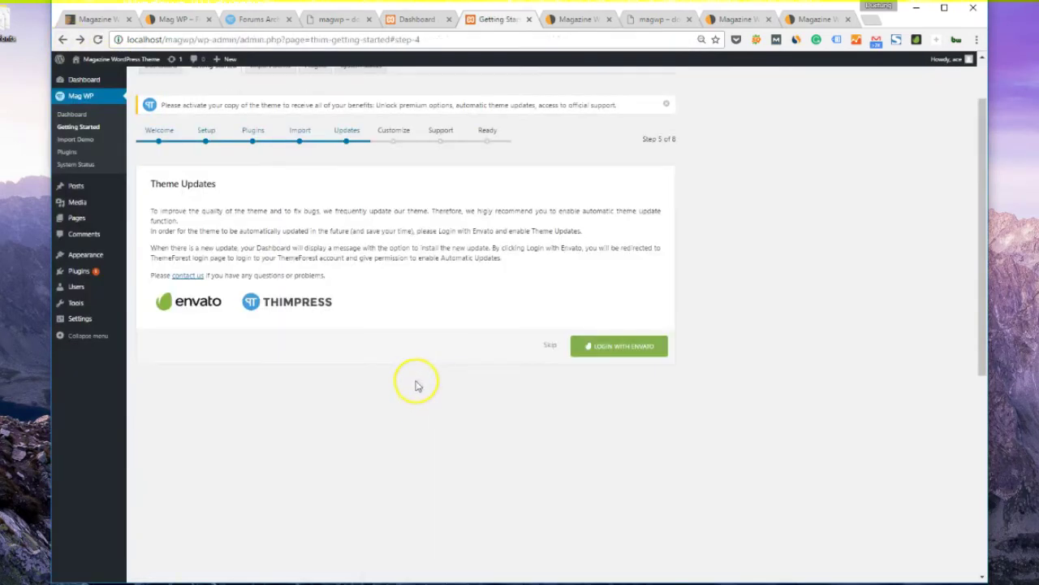
{"action": "left_click", "coordinate": [549, 347]}
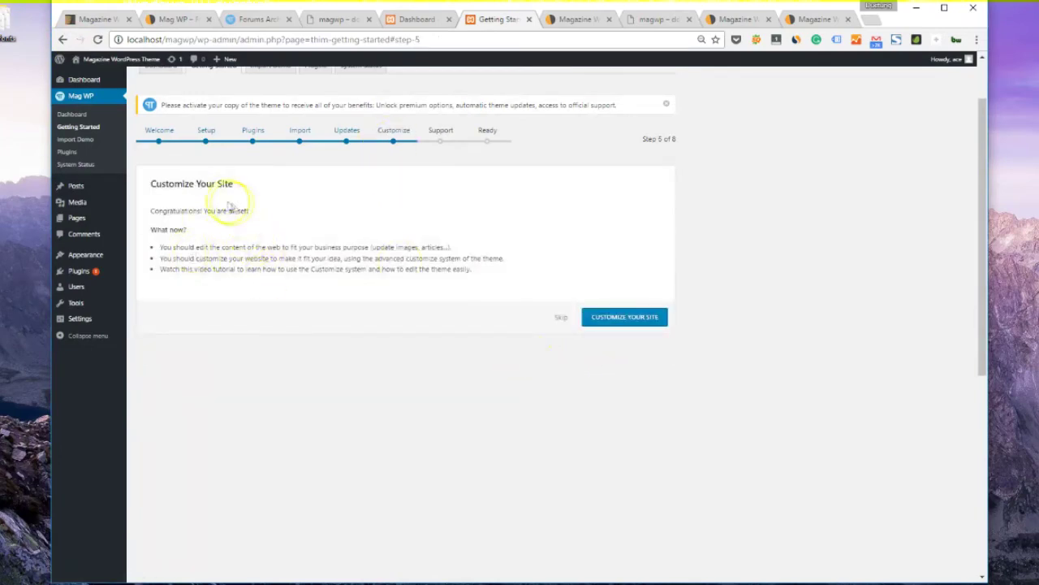
{"action": "left_click_drag", "start_coordinate": [168, 185], "coordinate": [197, 185]}
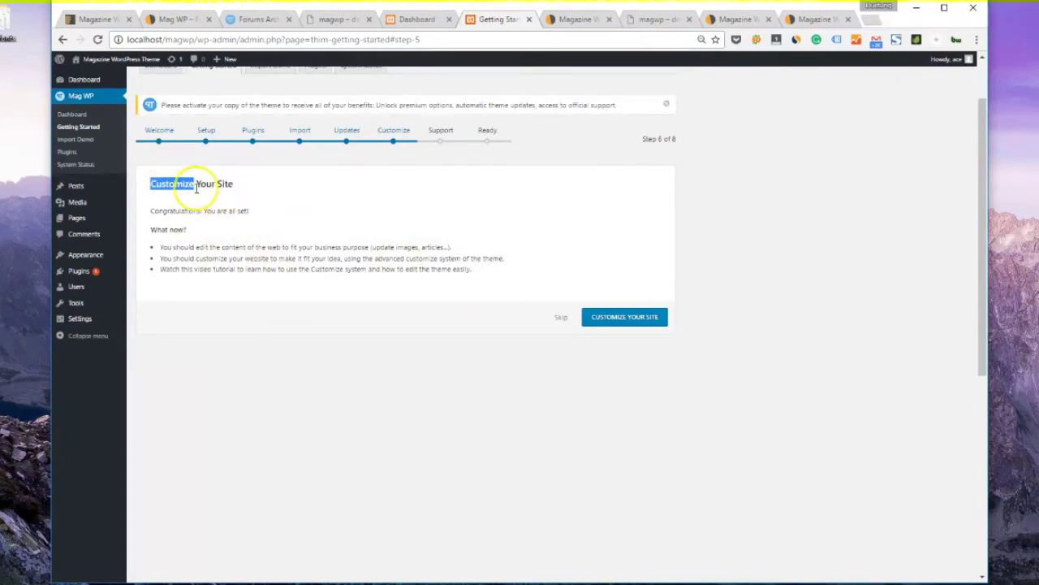
{"action": "left_click", "coordinate": [656, 18]}
{"action": "scroll", "coordinate": [276, 438], "scroll_direction": "down", "scroll_amount": 10}
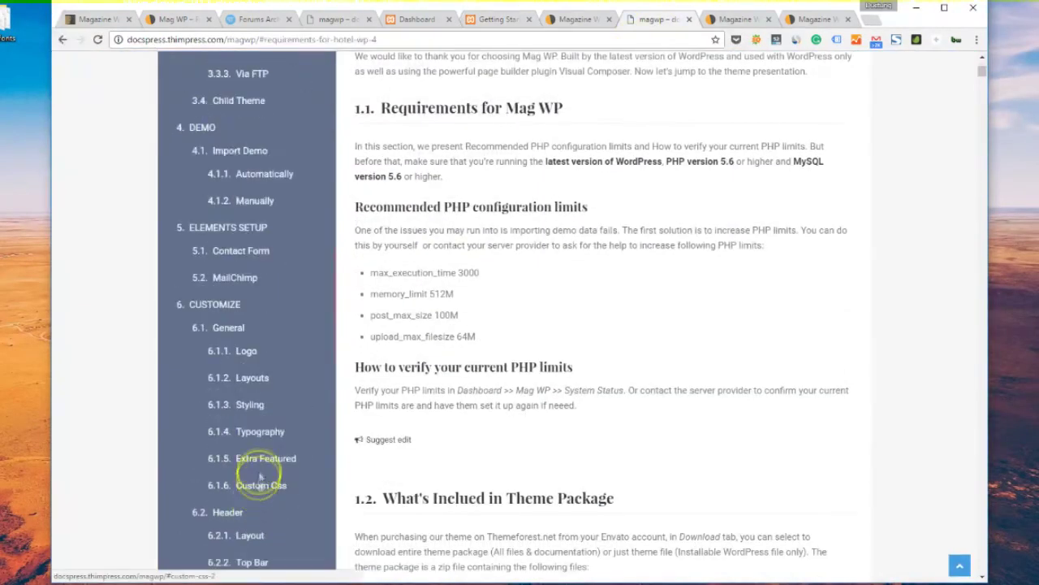
{"action": "left_click", "coordinate": [232, 240]}
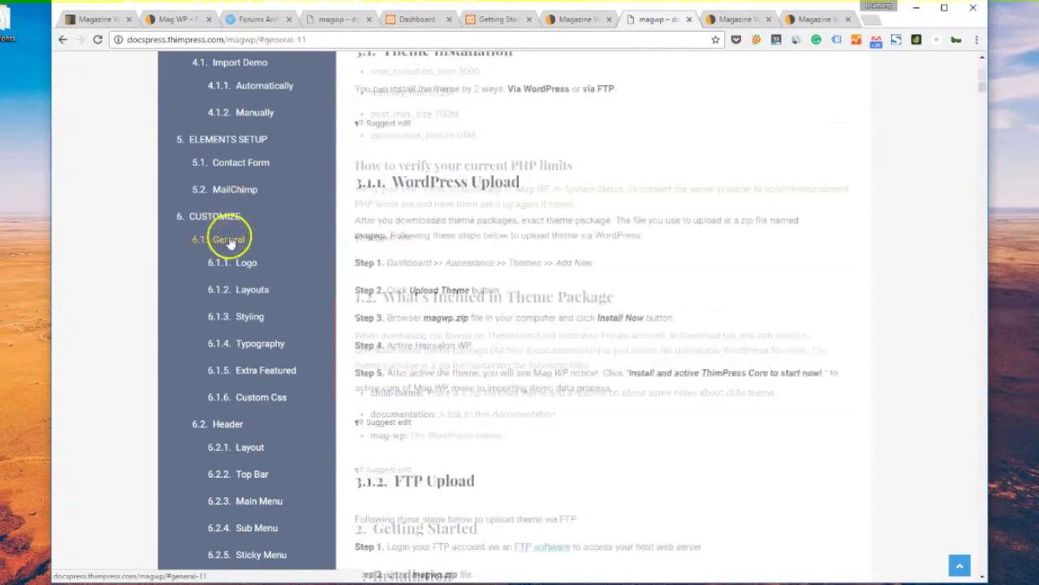
{"action": "scroll", "coordinate": [431, 281], "scroll_direction": "down", "scroll_amount": 10}
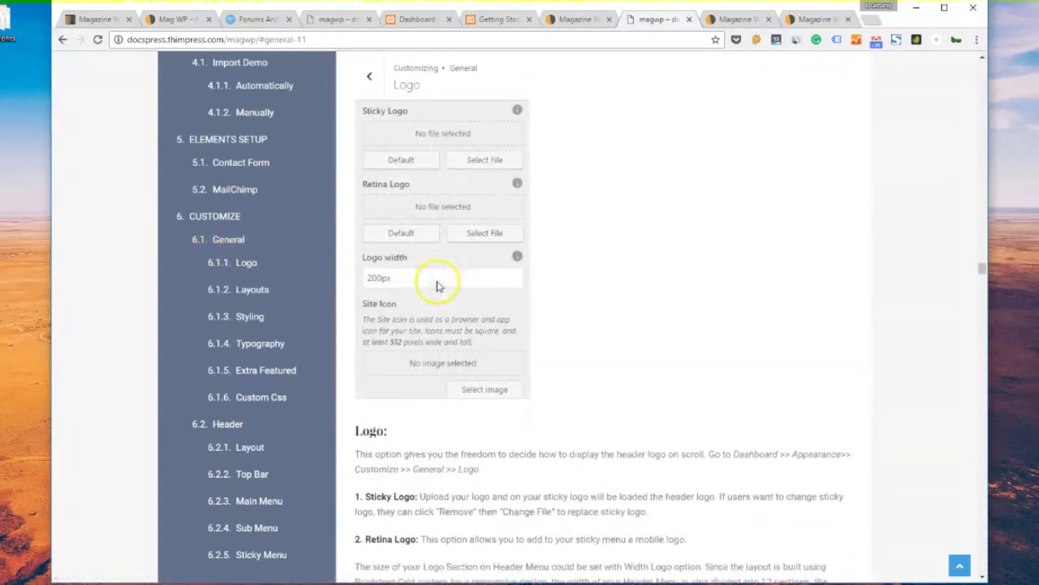
{"action": "scroll", "coordinate": [437, 286], "scroll_direction": "down", "scroll_amount": 10}
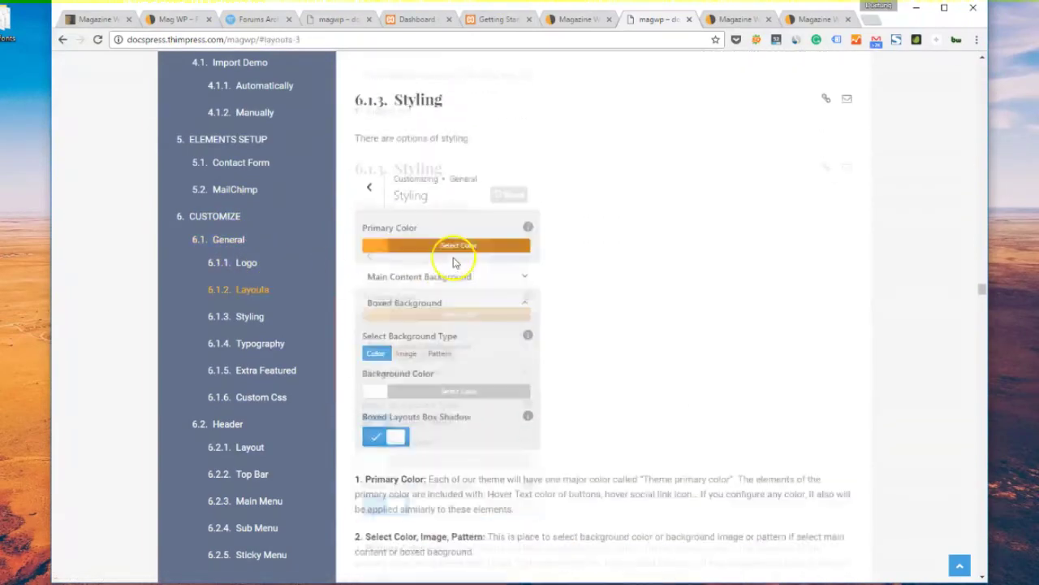
{"action": "scroll", "coordinate": [454, 256], "scroll_direction": "down", "scroll_amount": 5}
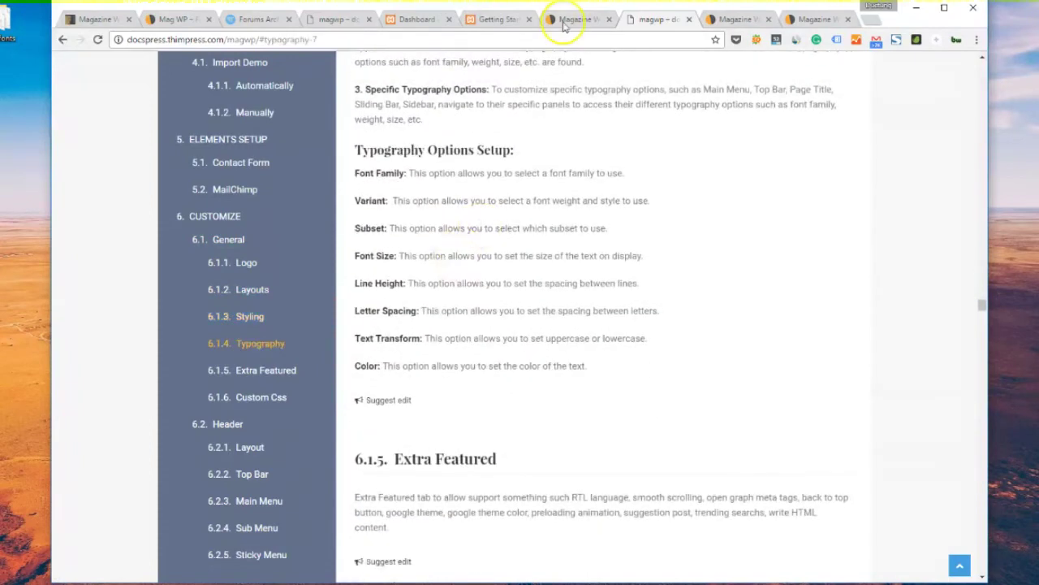
{"action": "left_click", "coordinate": [563, 19]}
{"action": "left_click", "coordinate": [491, 19]}
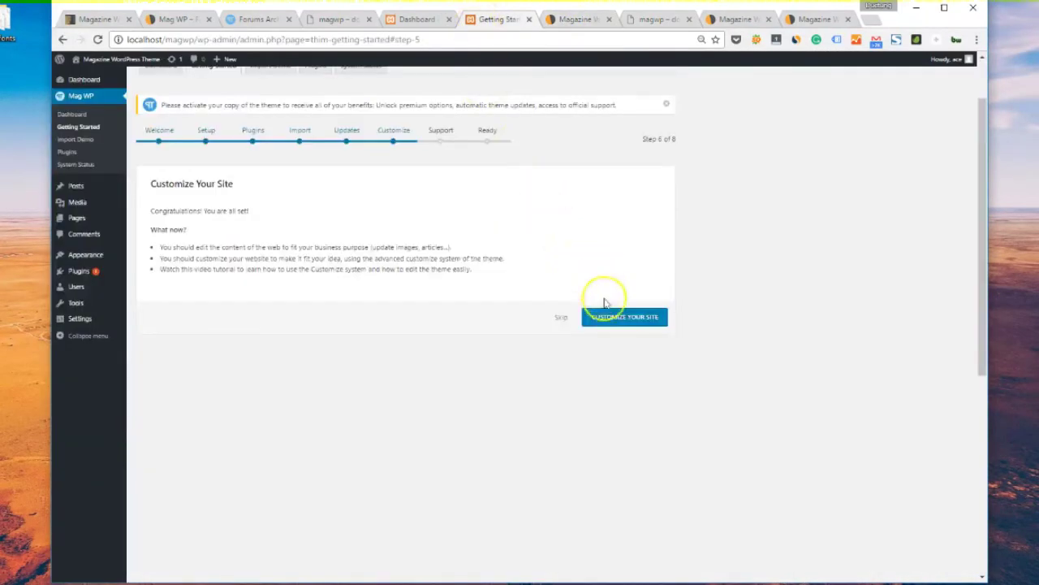
Open the Customize Your Site link in a new tab and close the two extra demo site tabs.
{"action": "right_click", "coordinate": [611, 317]}
{"action": "left_click", "coordinate": [644, 327]}
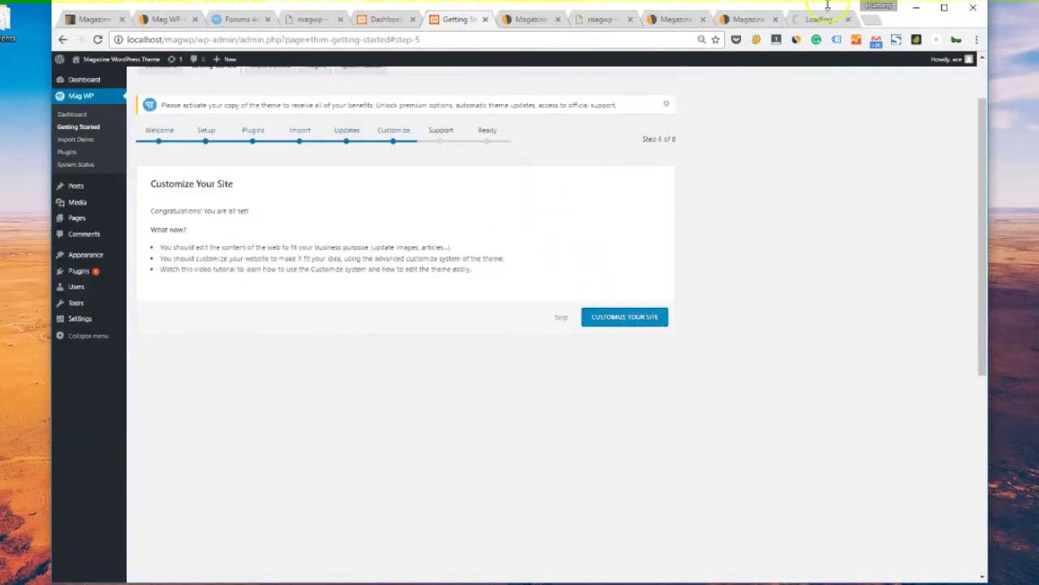
{"action": "left_click", "coordinate": [776, 19]}
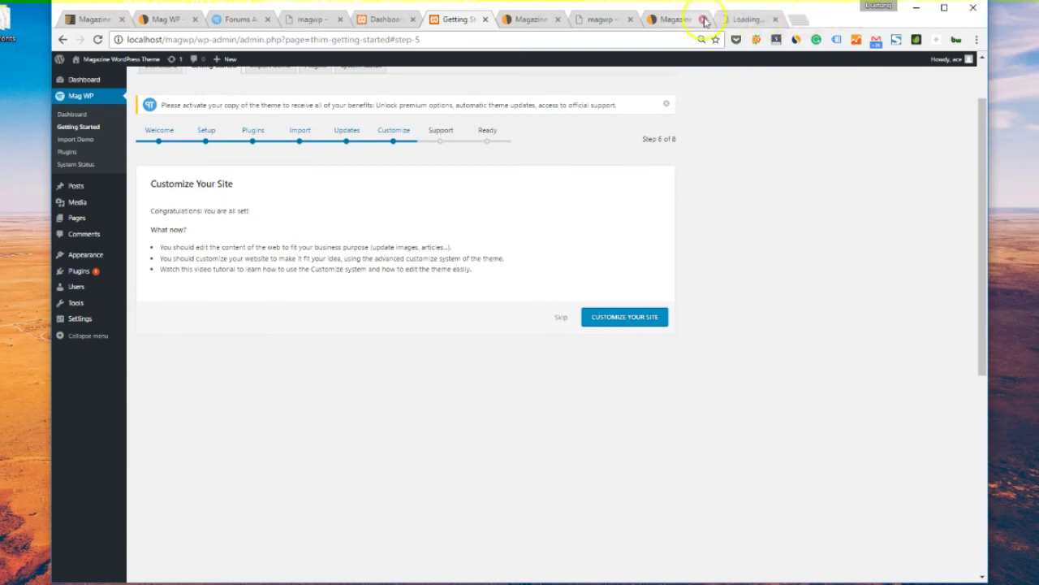
{"action": "left_click", "coordinate": [703, 19]}
{"action": "left_click", "coordinate": [656, 19]}
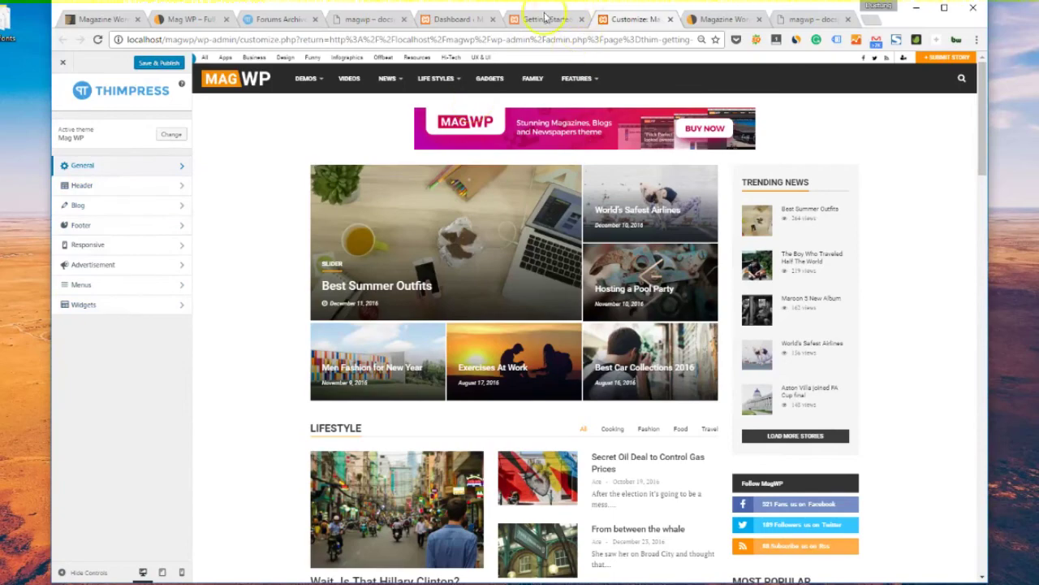
{"action": "left_click", "coordinate": [546, 17]}
Browse the customizer's General > Logo settings (logo width 200px), then return to the setup wizard.
{"action": "right_click", "coordinate": [611, 316]}
{"action": "left_click", "coordinate": [555, 394]}
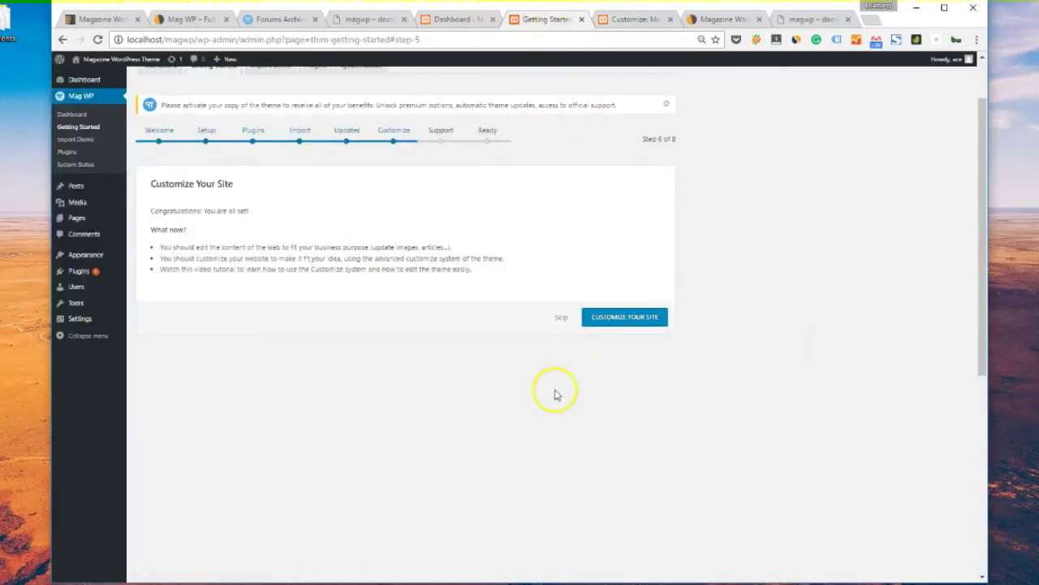
{"action": "left_click", "coordinate": [632, 20]}
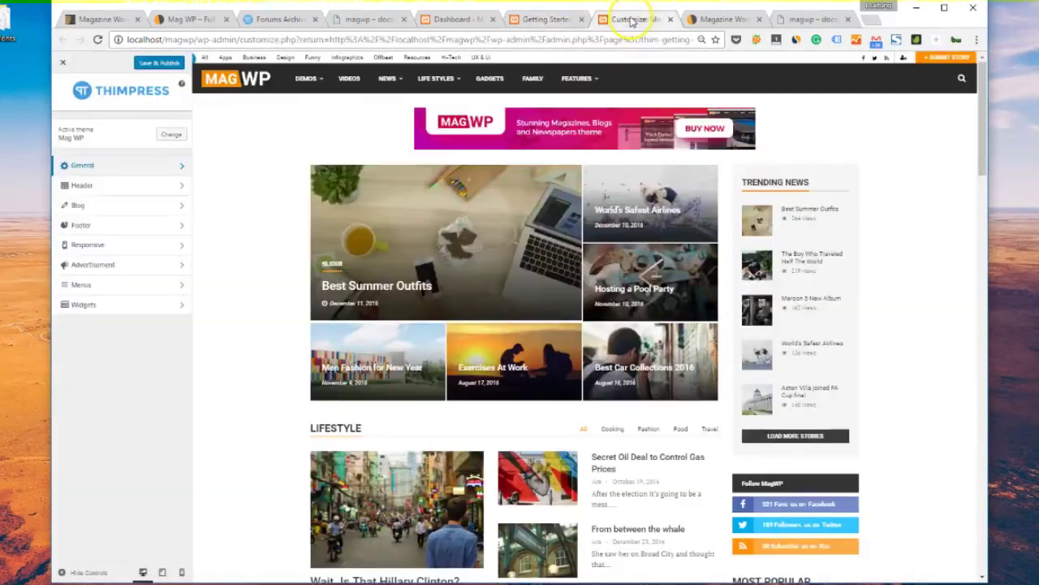
{"action": "left_click", "coordinate": [136, 172]}
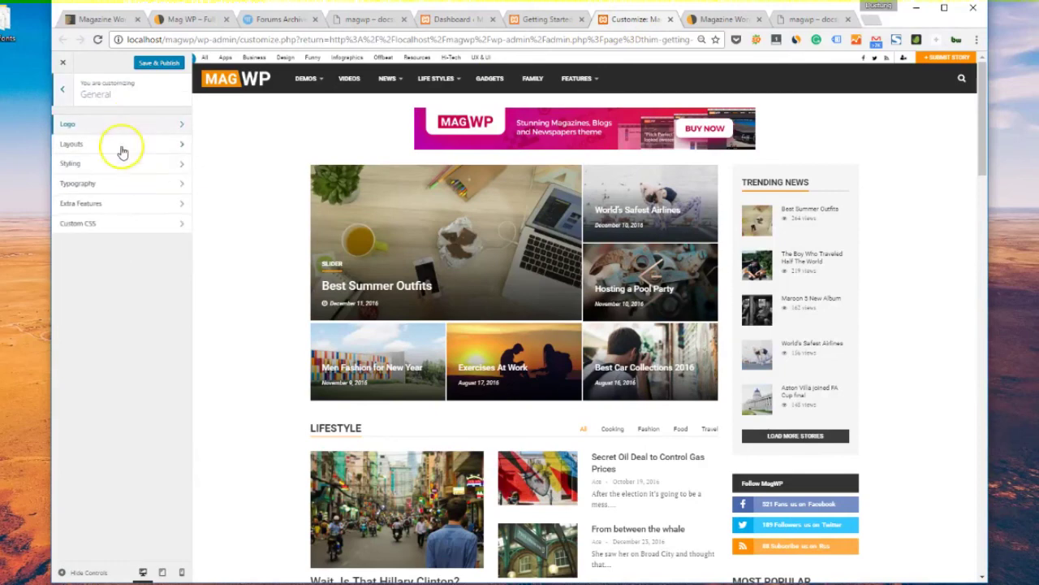
{"action": "left_click", "coordinate": [129, 122]}
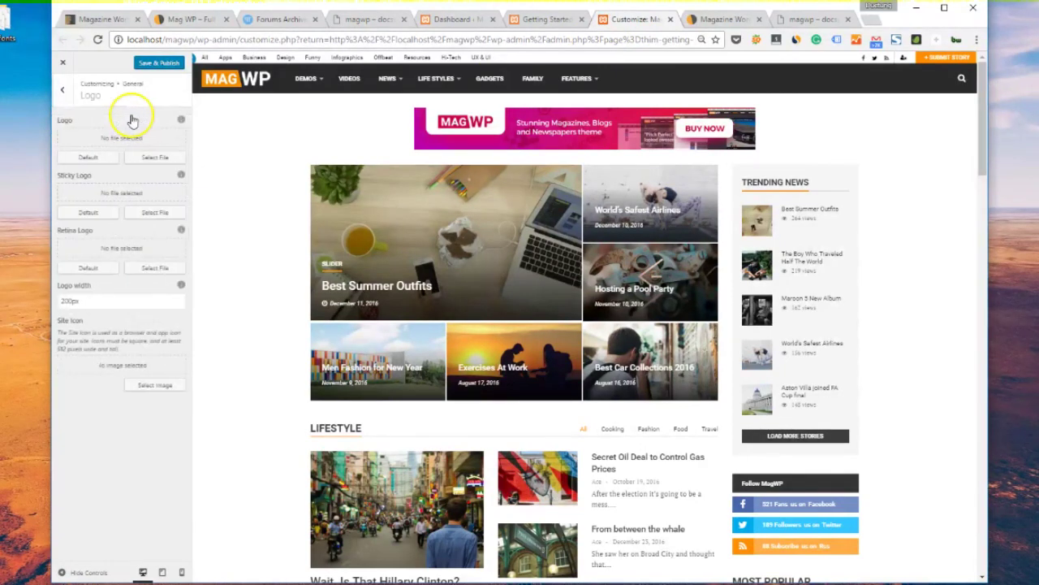
{"action": "left_click", "coordinate": [71, 96]}
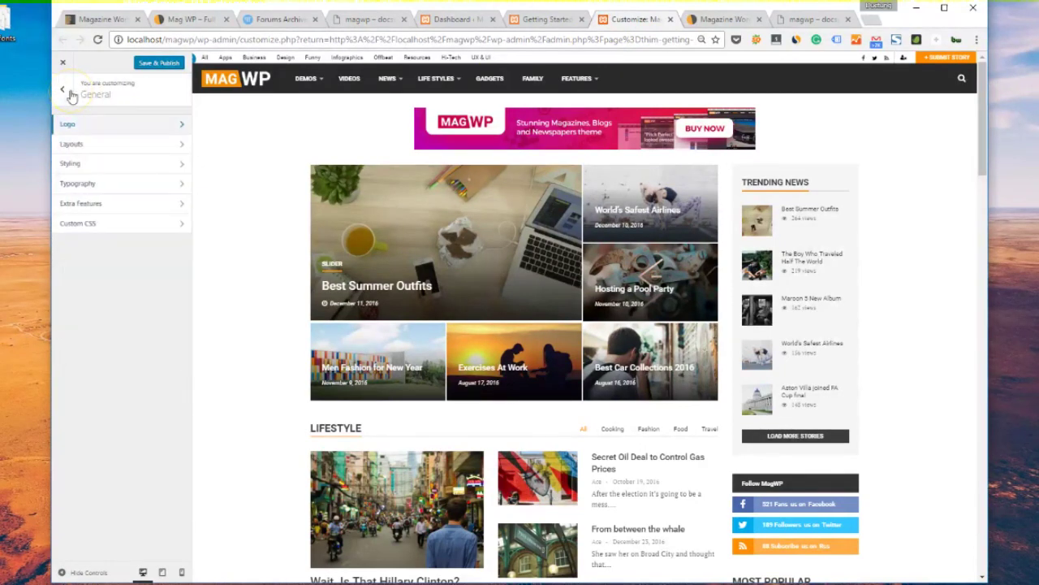
{"action": "left_click", "coordinate": [72, 96]}
{"action": "left_click", "coordinate": [525, 24]}
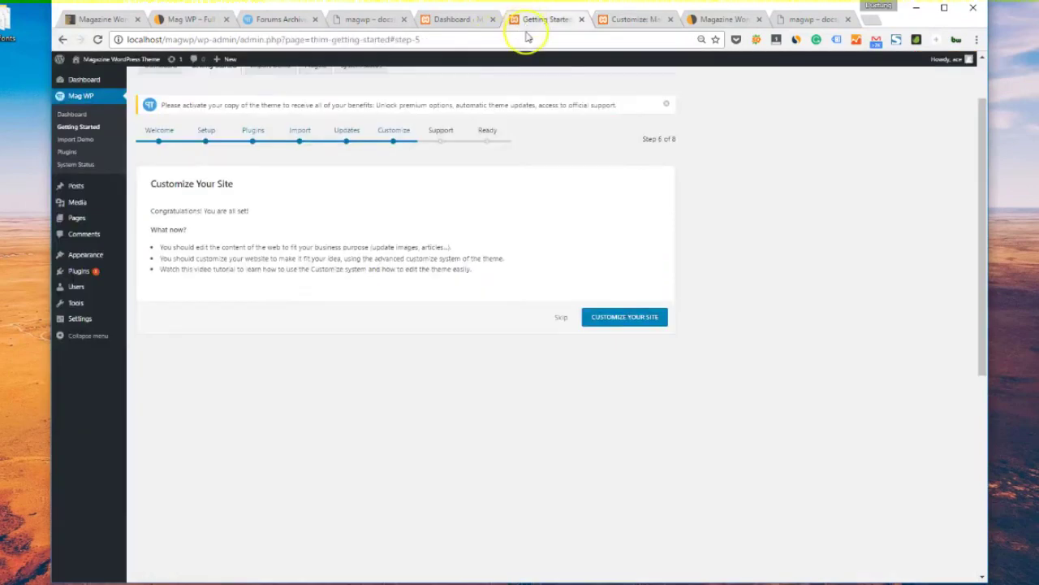